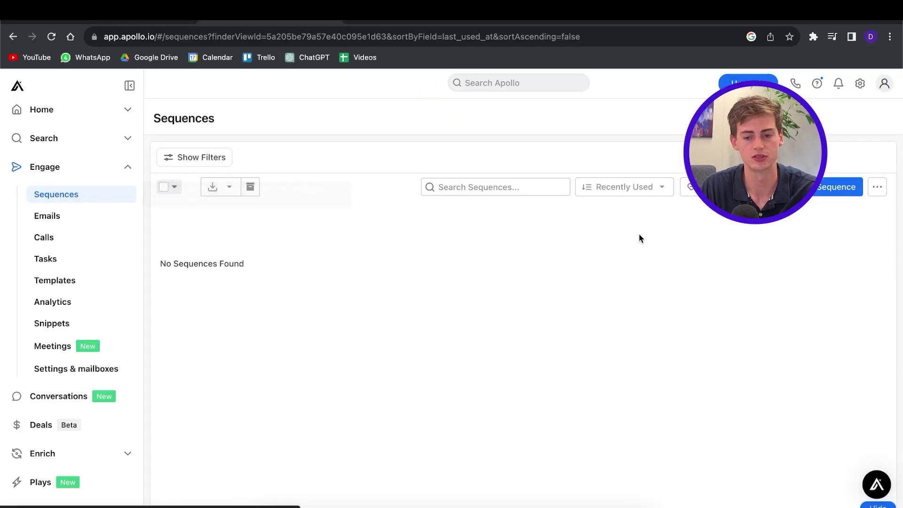
Start creating a sequence and examine the pre-formatted "Stage-based targeting: At-risk customers" template.
left_click(828, 189)
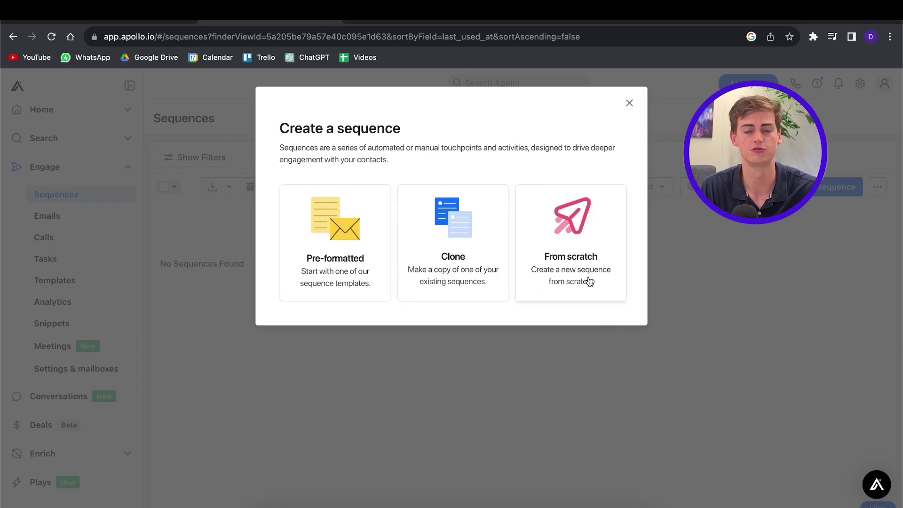
left_click(332, 269)
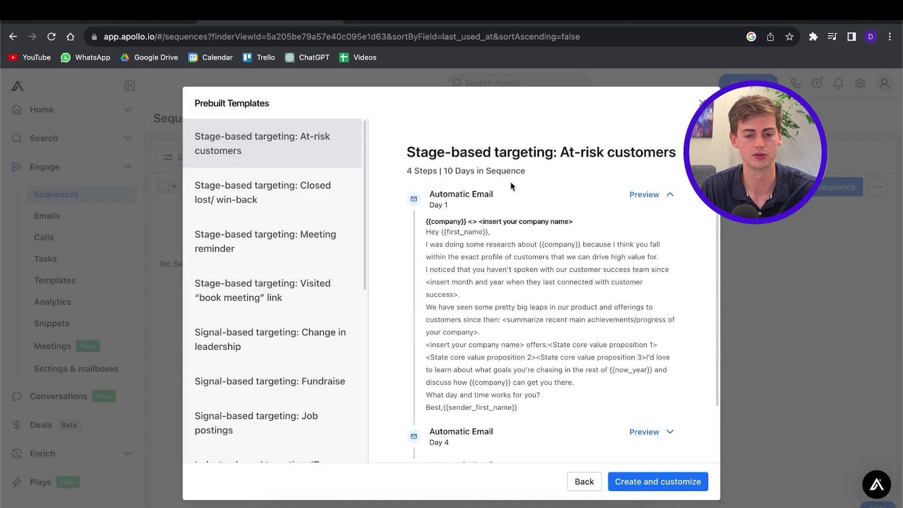
scroll(472, 297, "down", 1)
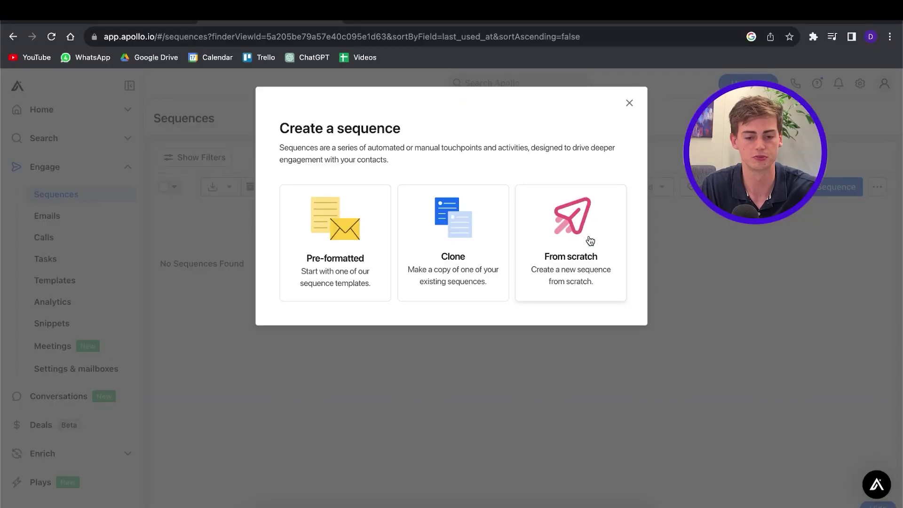
Create a new sequence from scratch named "Marketing agency leads".
left_click(590, 241)
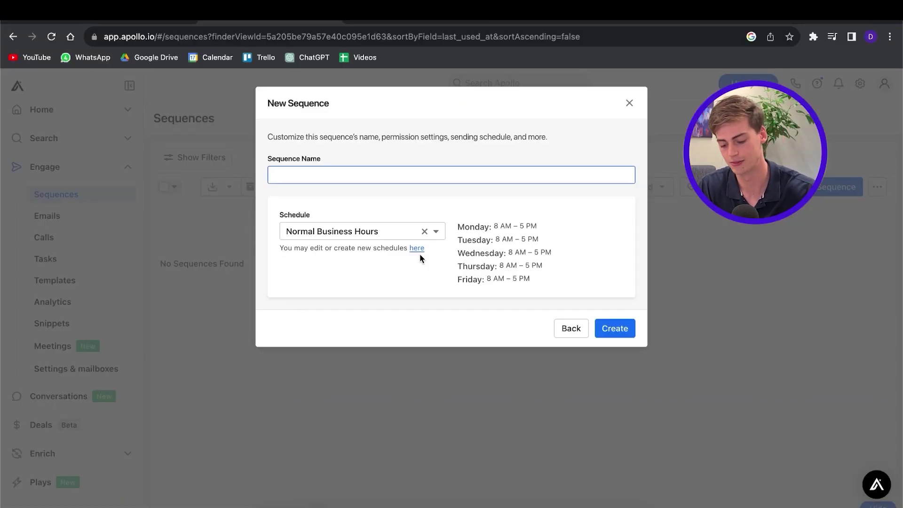
type("Marketing agency leads")
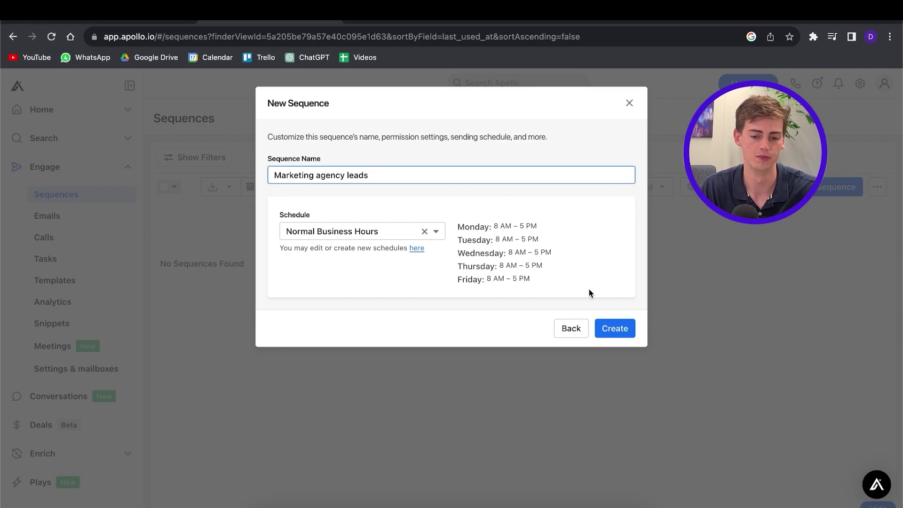
left_click(614, 328)
Add a first step to the sequence, reviewing the available step types and choosing Automatic email.
scroll(458, 319, "down", 2)
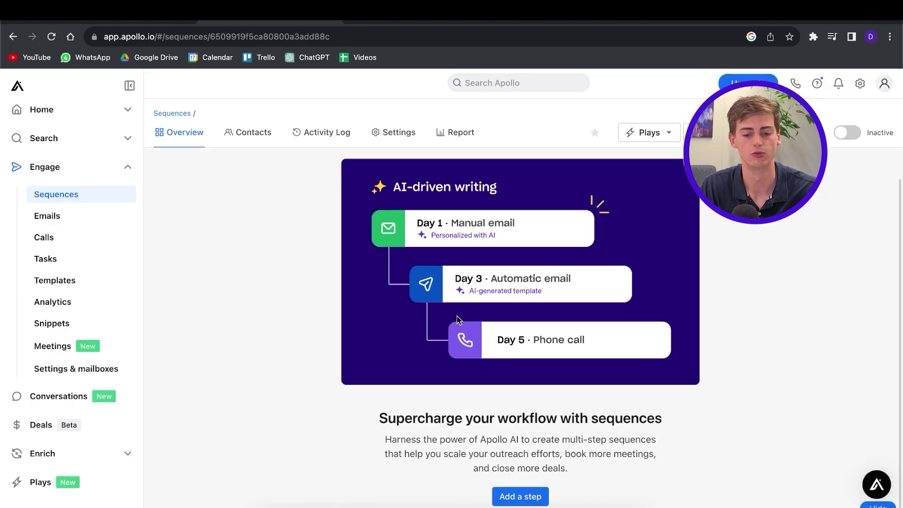
left_click(521, 498)
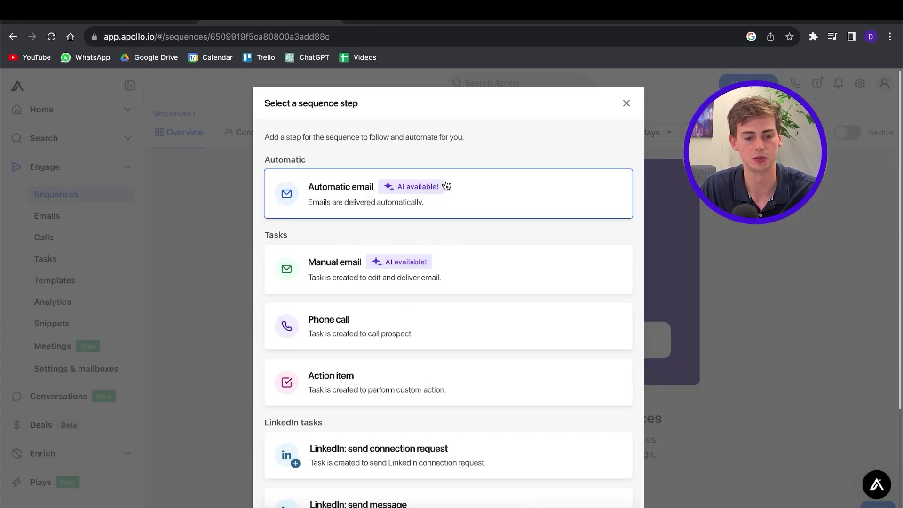
scroll(433, 187, "down", 1)
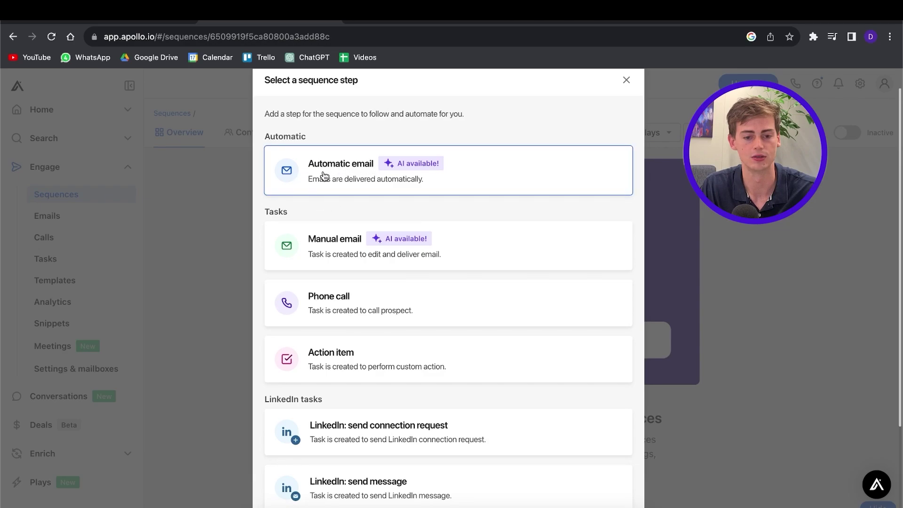
scroll(339, 235, "down", 2)
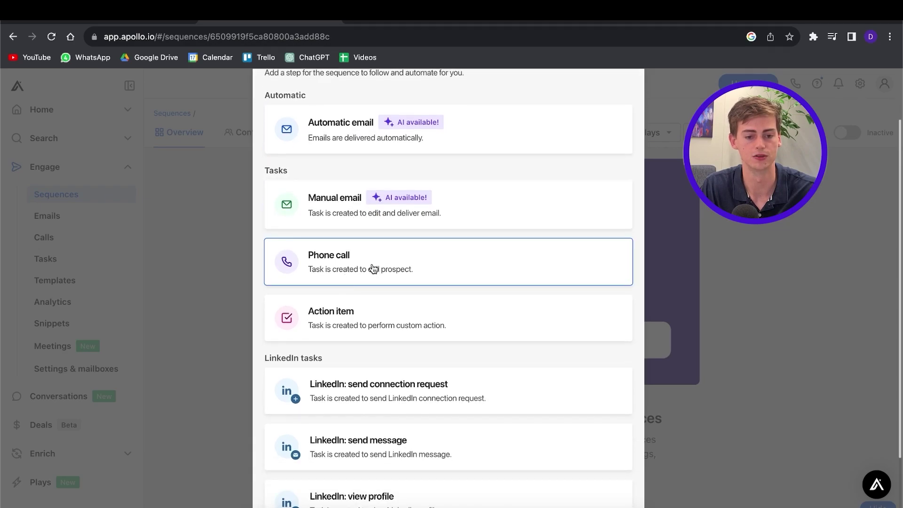
scroll(500, 326, "down", 4)
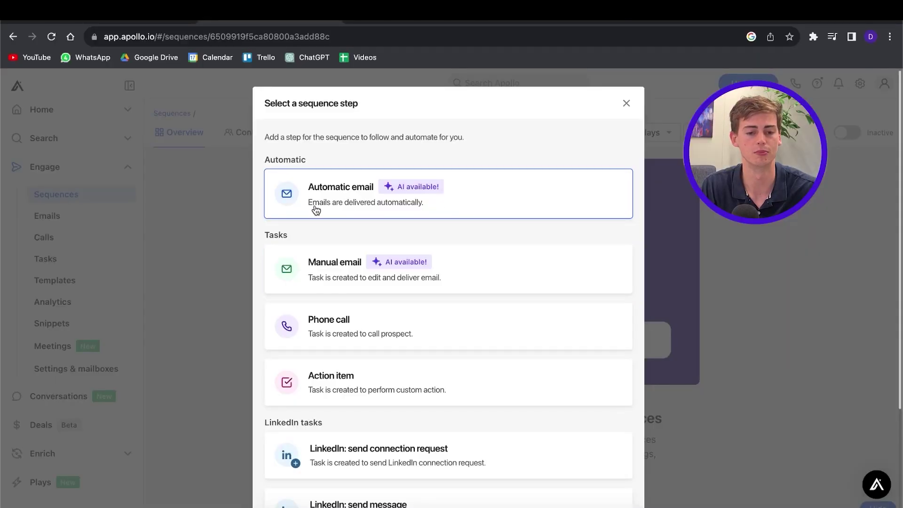
left_click(358, 210)
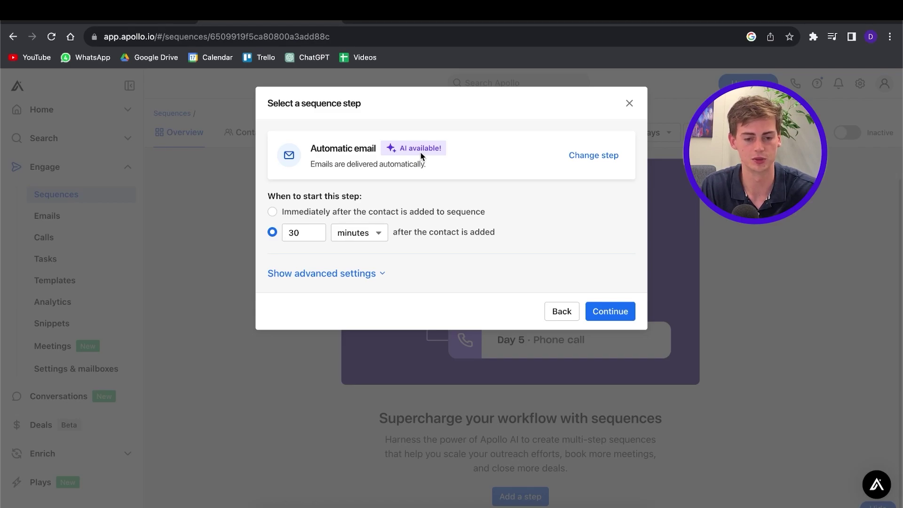
Schedule the automatic email to start 2 hours after the contact is added and continue.
left_click(366, 238)
left_click(360, 276)
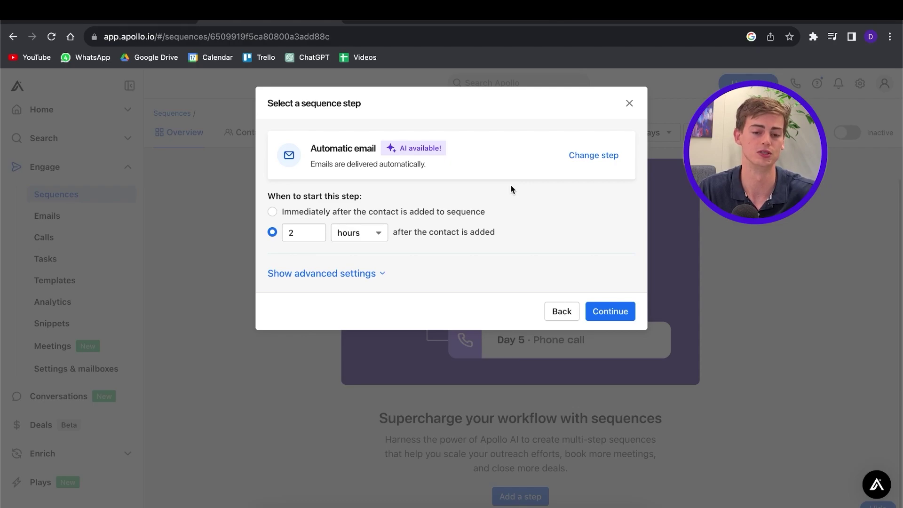
left_click(610, 311)
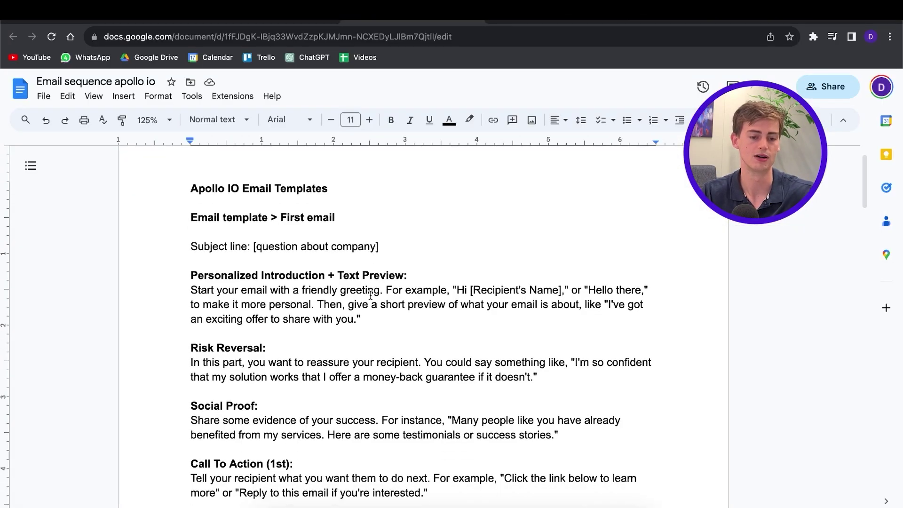
Switch to the Google Docs document "Email sequence apollo io" and read through the sections of the first email template.
scroll(315, 286, "down", 1)
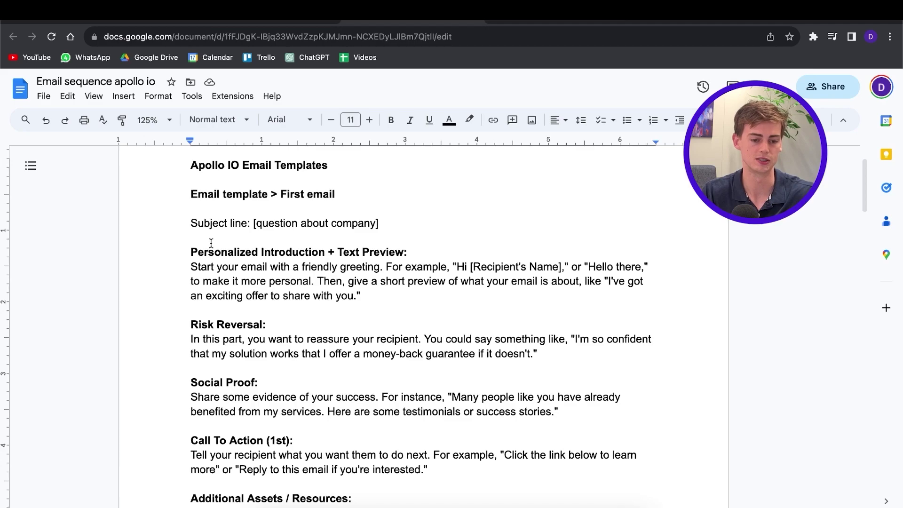
scroll(209, 288, "down", 2)
scroll(231, 310, "down", 2)
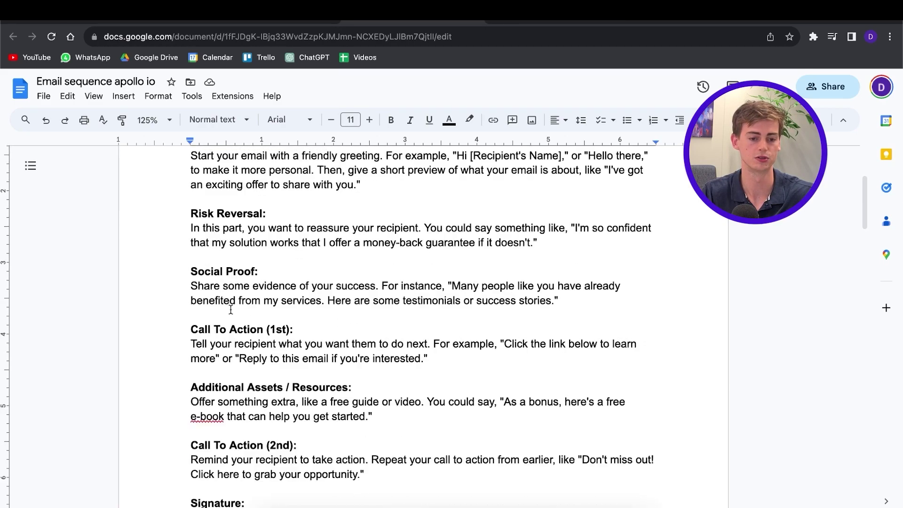
scroll(254, 278, "up", 1)
scroll(283, 276, "down", 4)
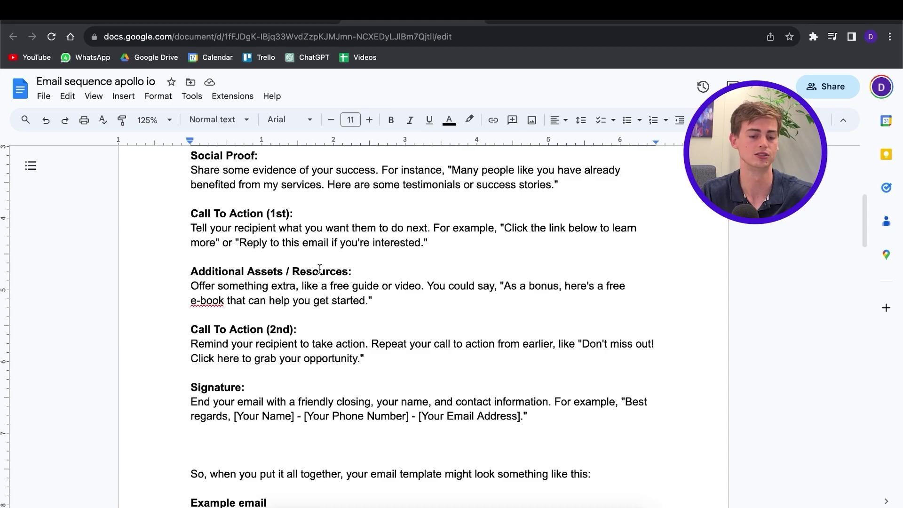
scroll(318, 323, "down", 1)
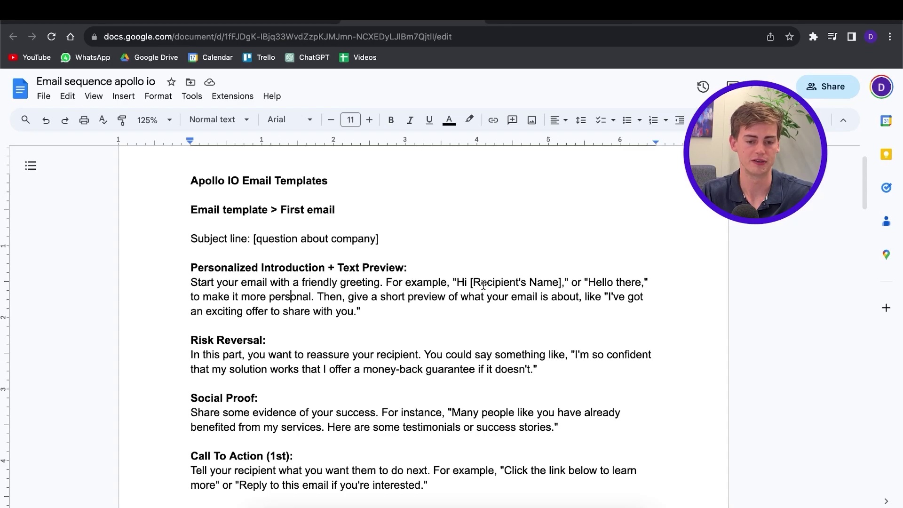
left_click_drag(481, 282, 536, 281)
scroll(444, 292, "down", 1)
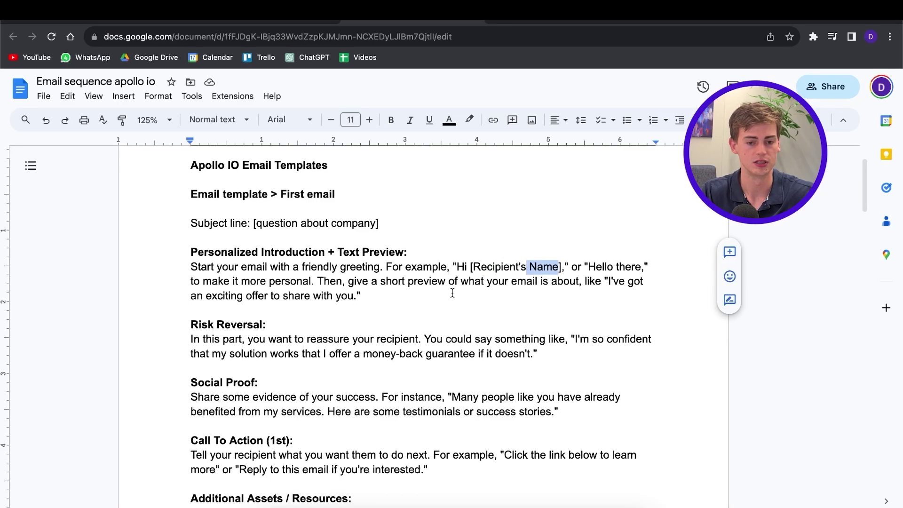
scroll(328, 289, "down", 1)
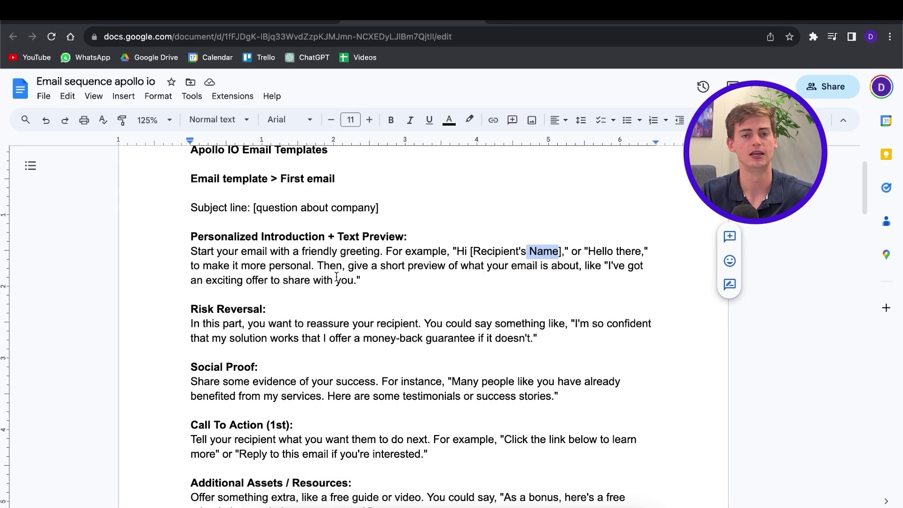
scroll(354, 282, "down", 5)
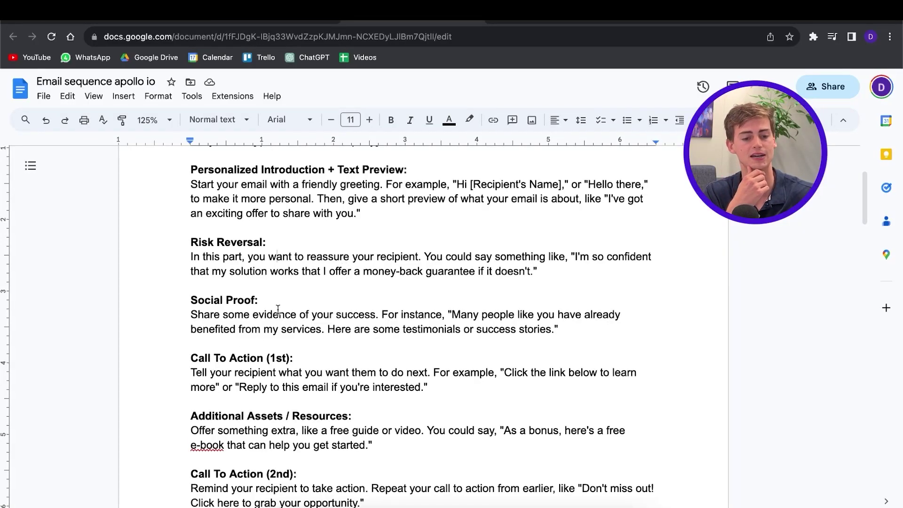
scroll(263, 292, "down", 1)
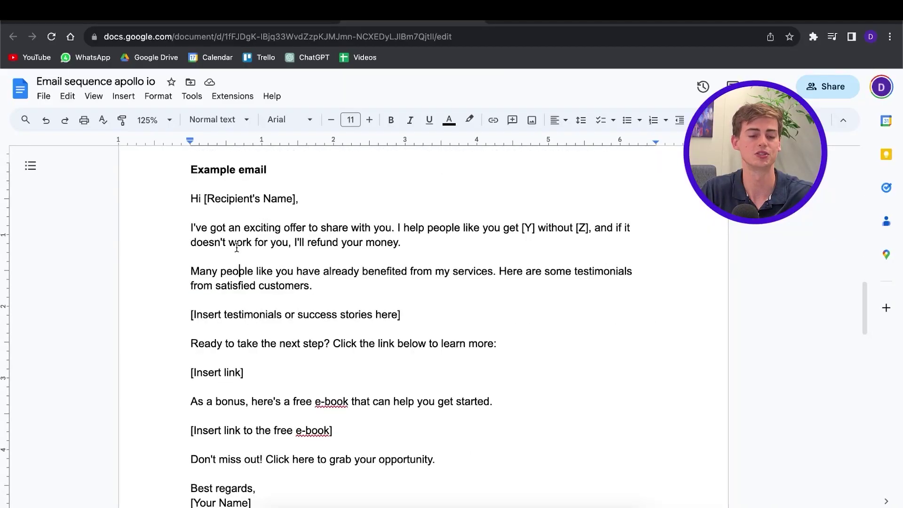
Examine the example email's greeting, offer with refund promise, and testimonial lines, highlighting the passages.
left_click_drag(175, 199, 298, 203)
left_click_drag(185, 230, 518, 230)
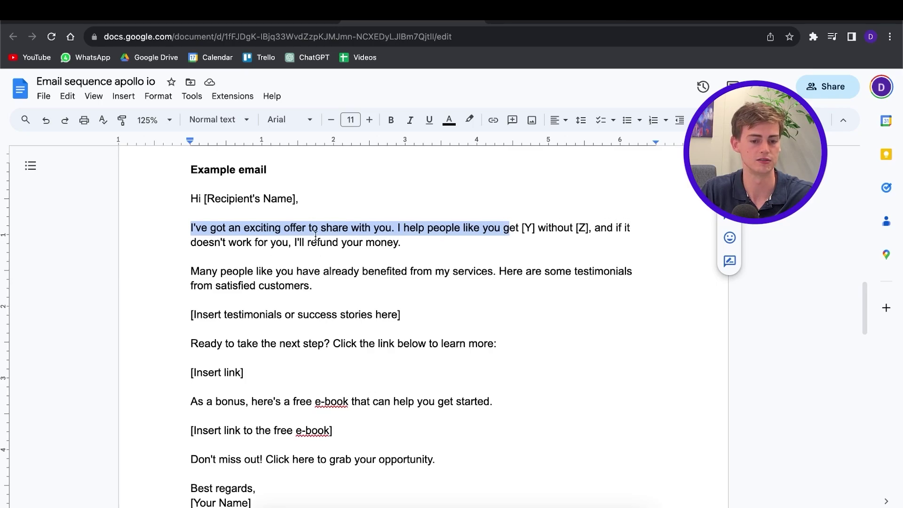
left_click_drag(310, 240, 405, 242)
left_click(183, 279)
left_click_drag(183, 280, 241, 266)
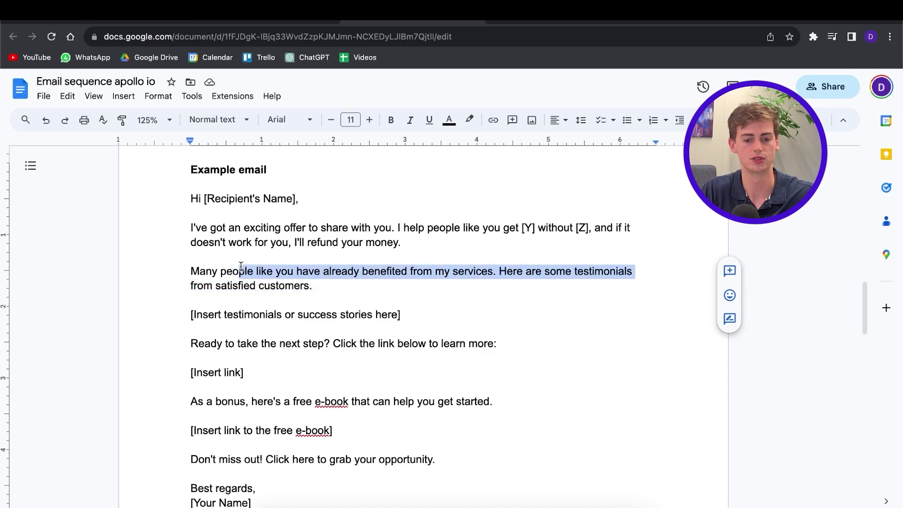
scroll(268, 269, "down", 2)
left_click_drag(421, 284, 178, 275)
scroll(277, 254, "down", 3)
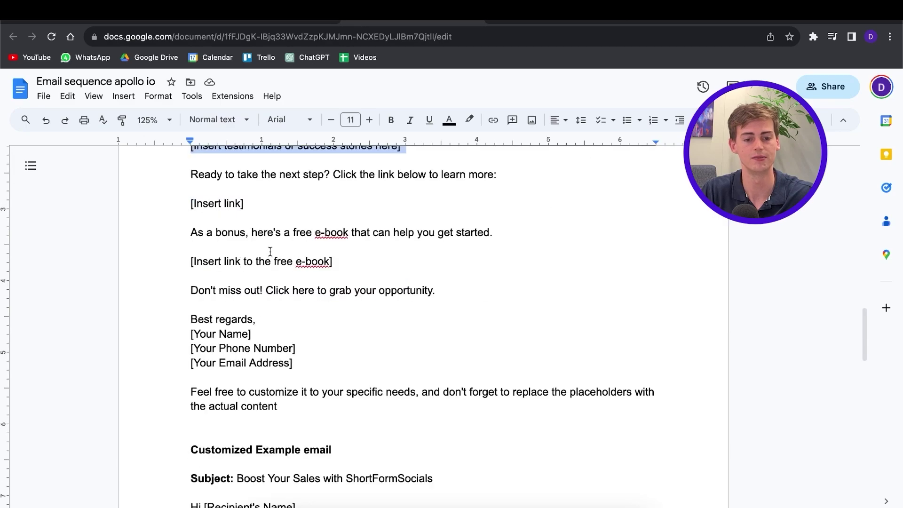
Examine the example email's two calls to action and free e-book bonus, highlighting each passage.
scroll(269, 249, "up", 1)
left_click_drag(340, 190, 450, 191)
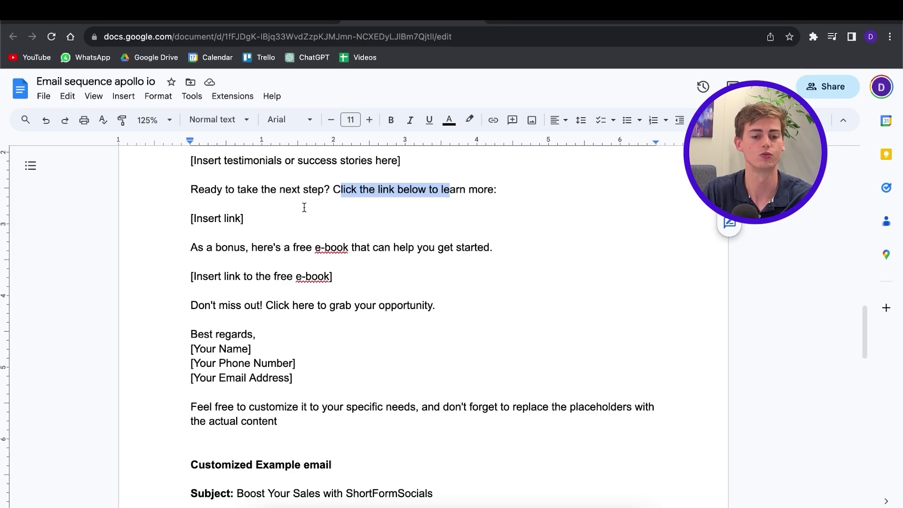
left_click_drag(229, 248, 359, 252)
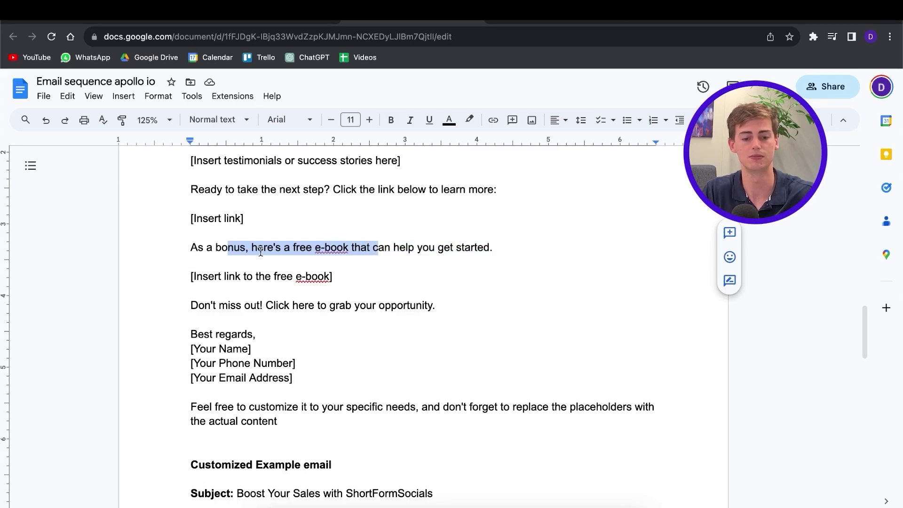
double_click(245, 316)
left_click_drag(228, 311, 399, 305)
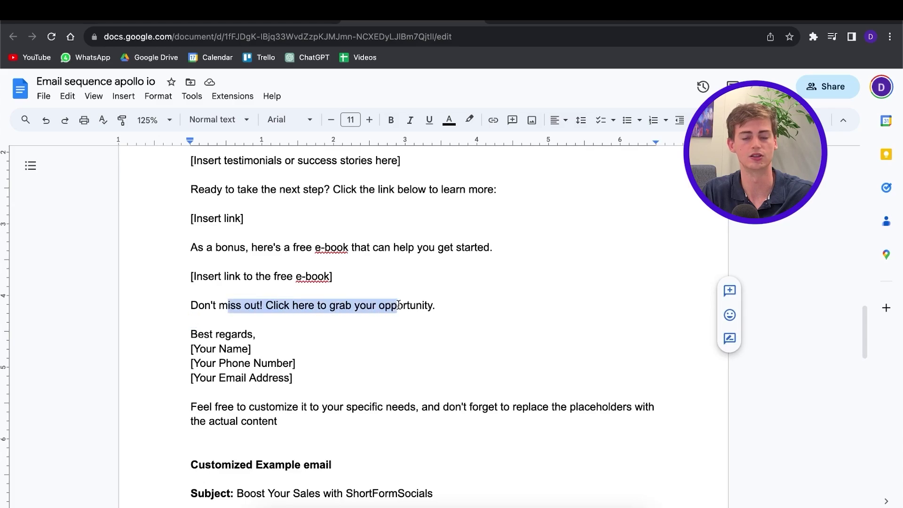
left_click_drag(364, 277, 167, 253)
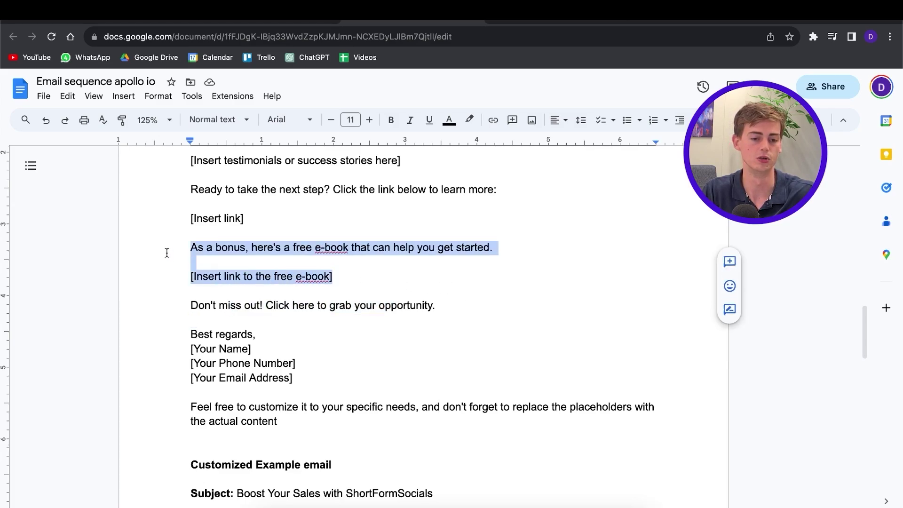
left_click_drag(461, 311, 133, 290)
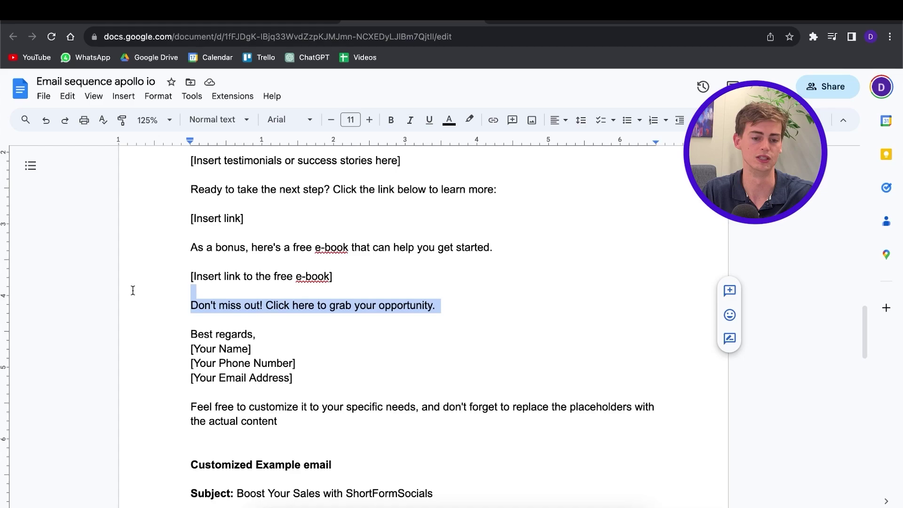
scroll(282, 339, "down", 1)
left_click(320, 374)
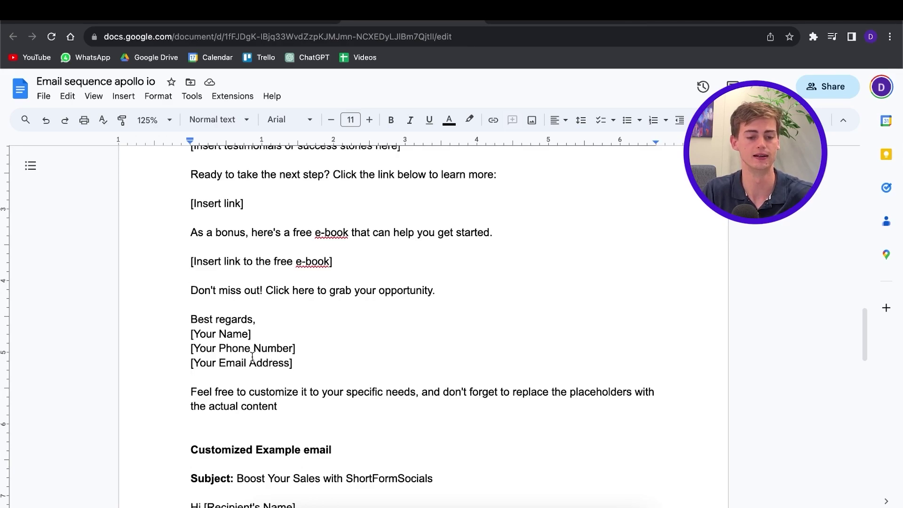
Read through the customized example email with the subject "Boost Your Sales with ShortFormSocials".
scroll(343, 314, "down", 5)
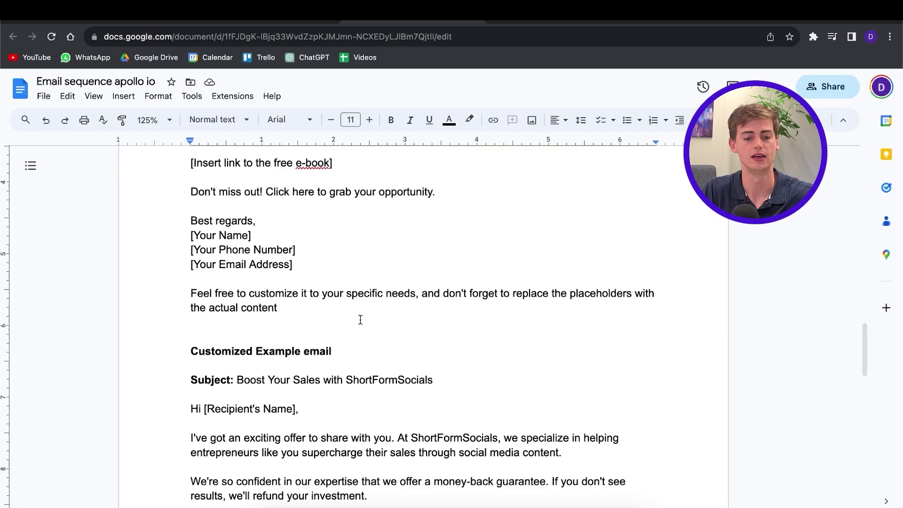
scroll(276, 357, "up", 2)
scroll(226, 288, "down", 1)
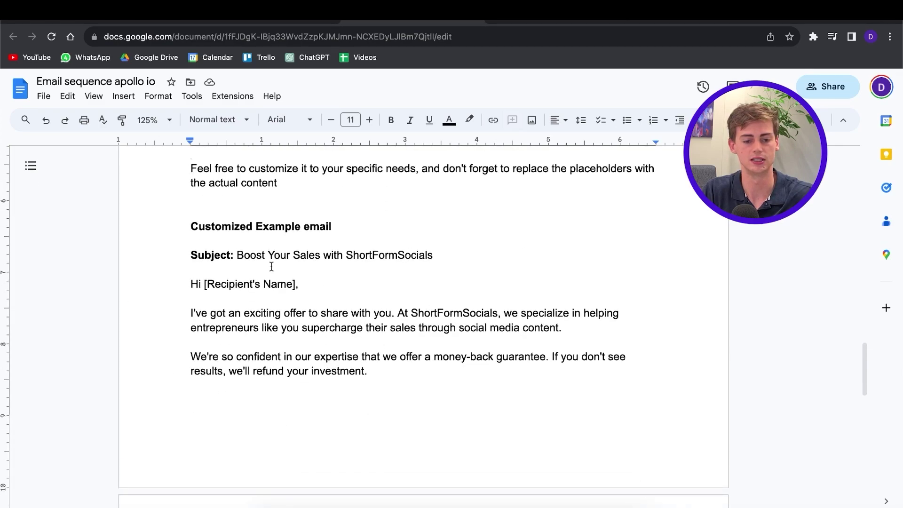
scroll(295, 259, "down", 3)
scroll(348, 331, "up", 1)
scroll(280, 316, "down", 6)
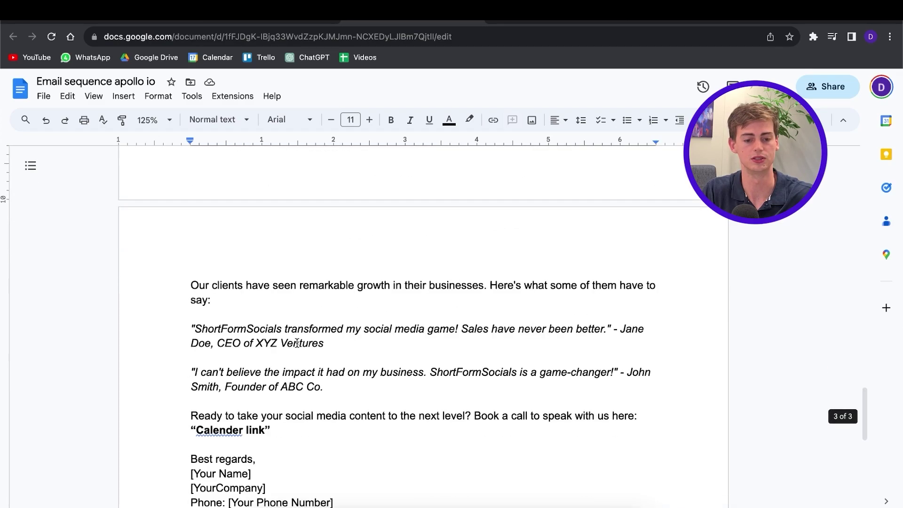
scroll(269, 325, "up", 4)
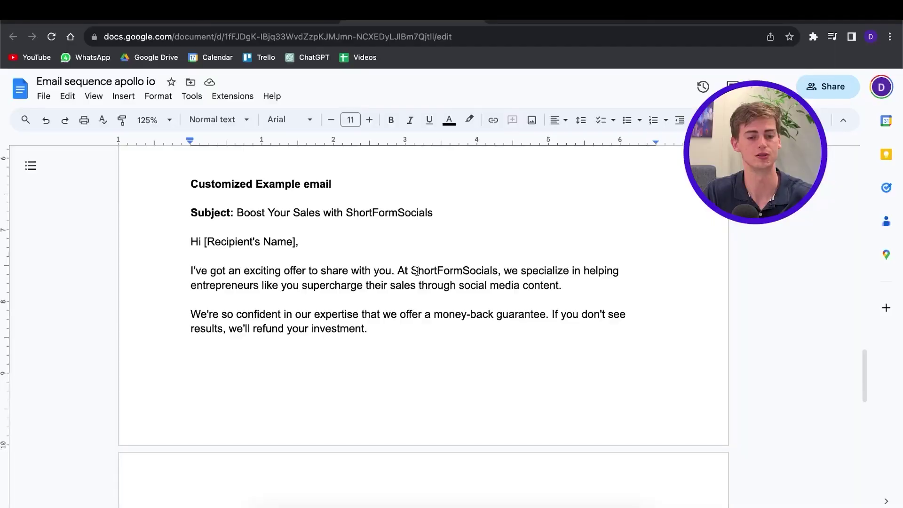
scroll(314, 273, "up", 10)
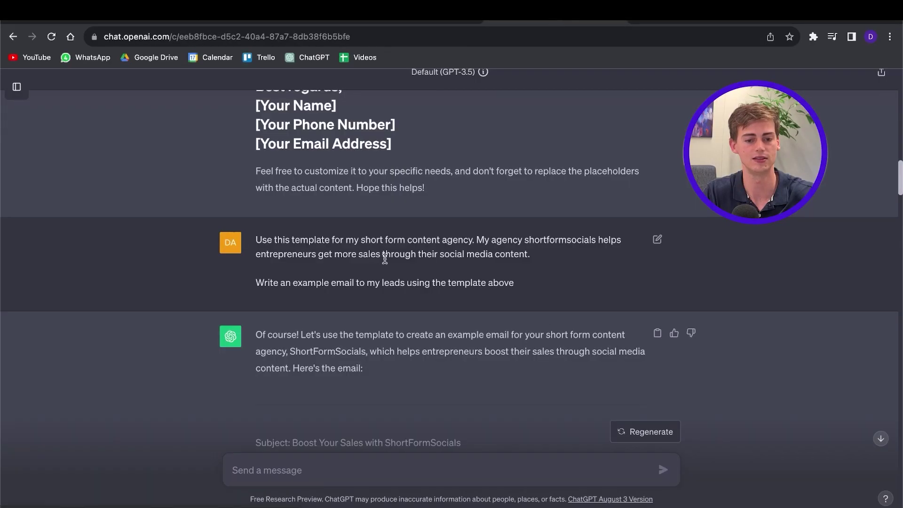
Read through the ChatGPT prompt for the short form content agency email and the example email generated from it.
scroll(385, 258, "down", 1)
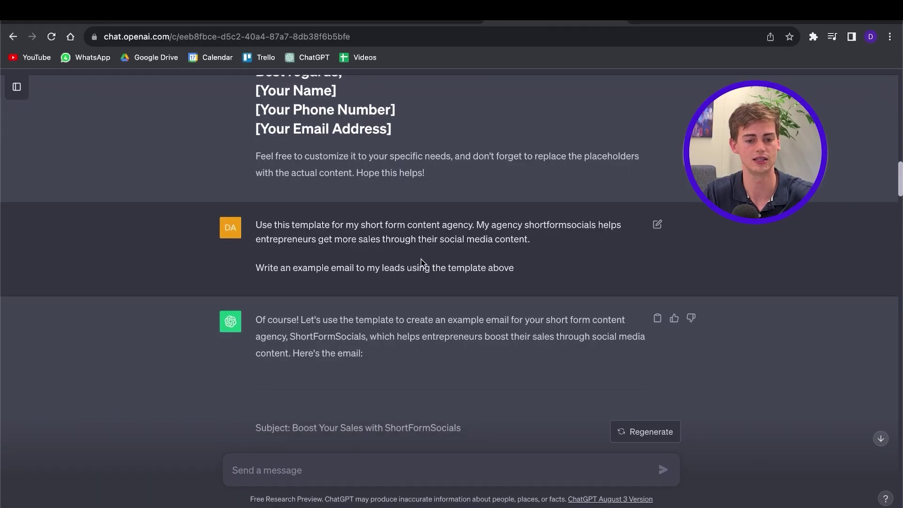
scroll(341, 250, "down", 1)
left_click_drag(303, 209, 396, 210)
left_click(391, 237)
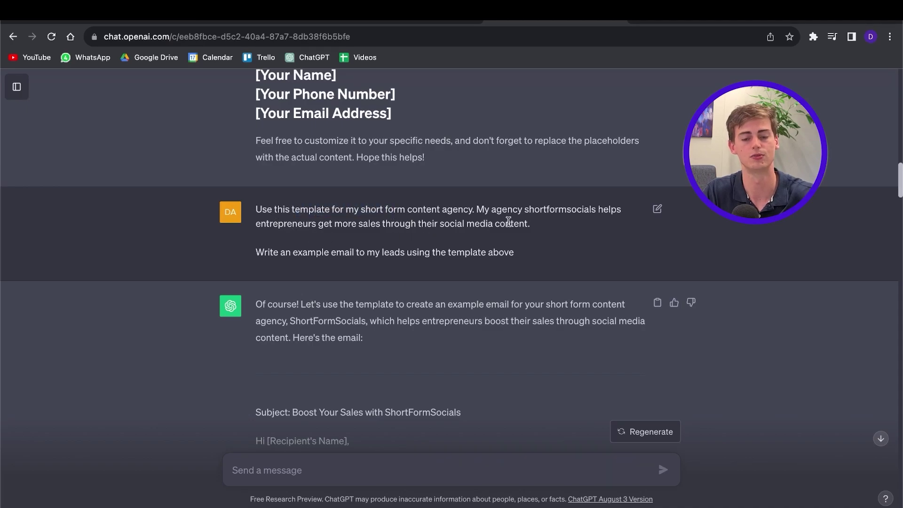
scroll(470, 264, "down", 10)
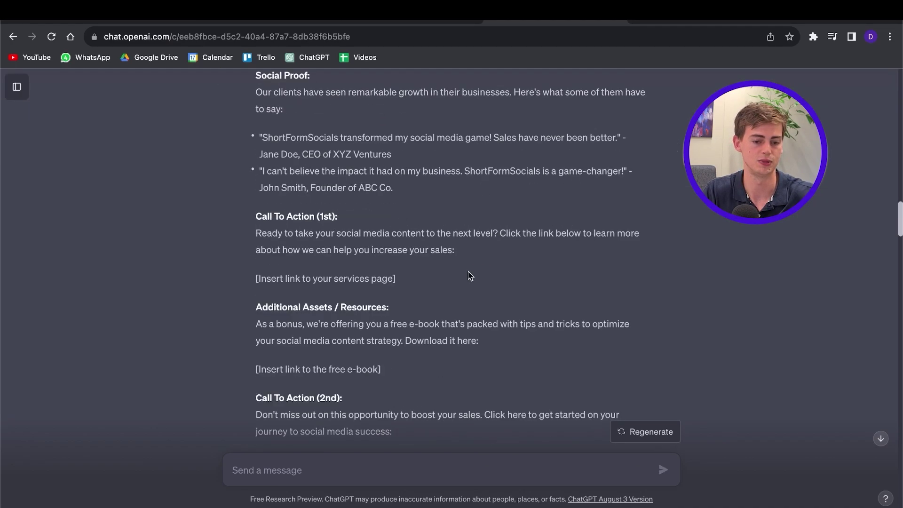
Switch to the Google Docs document "Email sequence apollo io" and review the shortened ShortFormSocials email, highlighting the first testimonial.
left_click(393, 18)
scroll(332, 316, "down", 4)
scroll(293, 318, "up", 1)
scroll(293, 317, "down", 12)
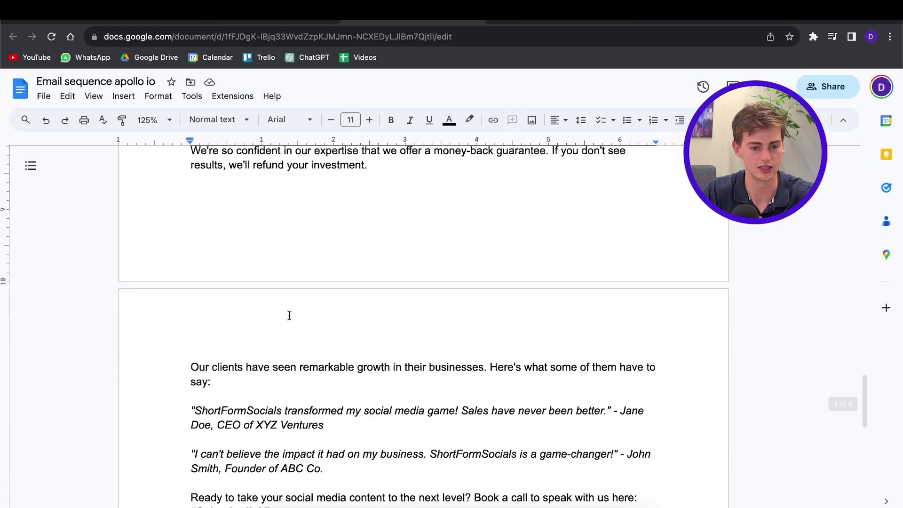
scroll(289, 316, "up", 5)
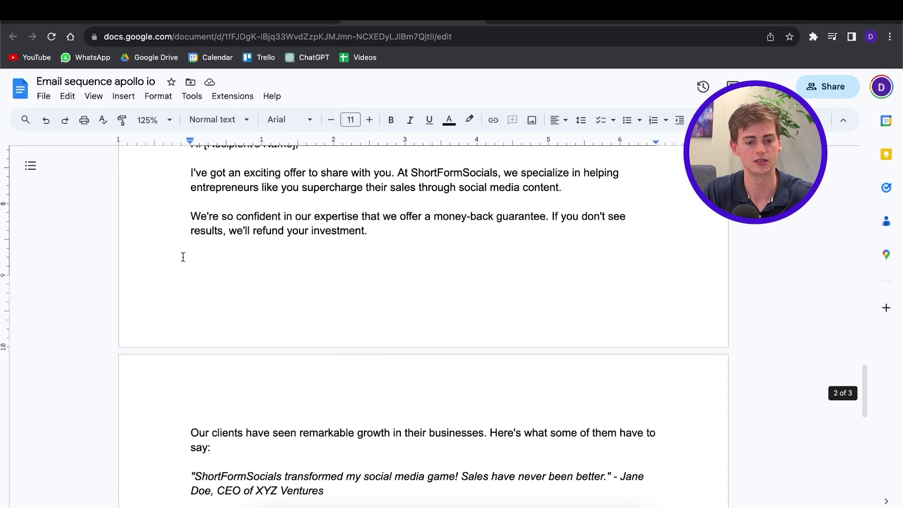
scroll(252, 298, "down", 4)
left_click_drag(208, 320, 293, 350)
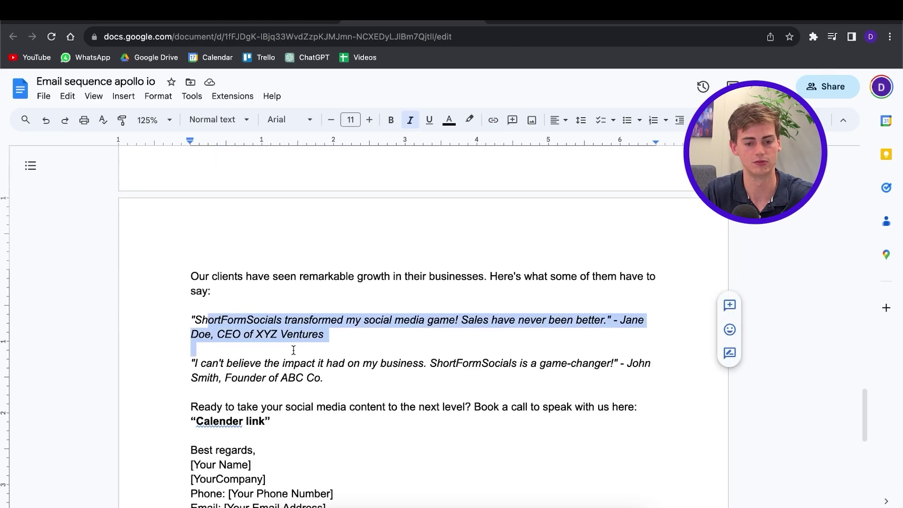
Copy the ShortFormSocials email from the greeting through "Best regards," in Google Docs into the body of the Apollo email template.
scroll(293, 350, "up", 4)
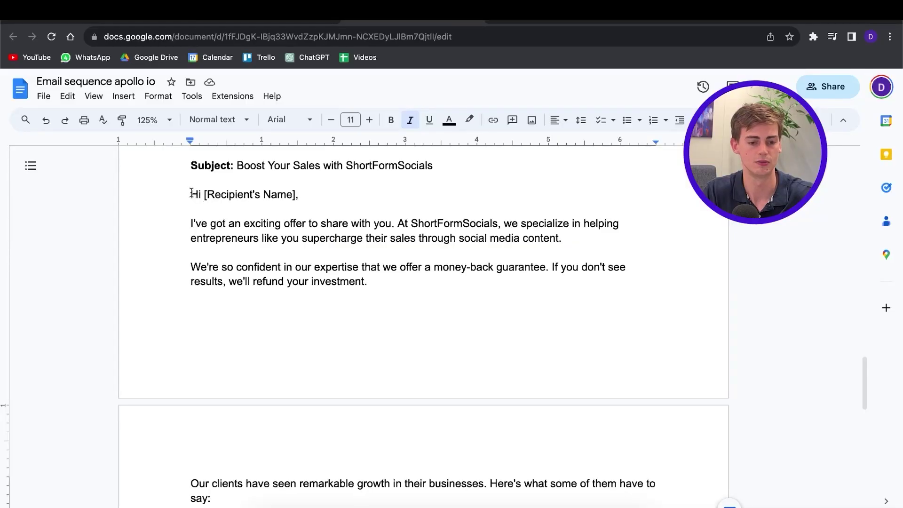
left_click_drag(192, 193, 265, 380)
scroll(278, 357, "down", 5)
left_click(254, 22)
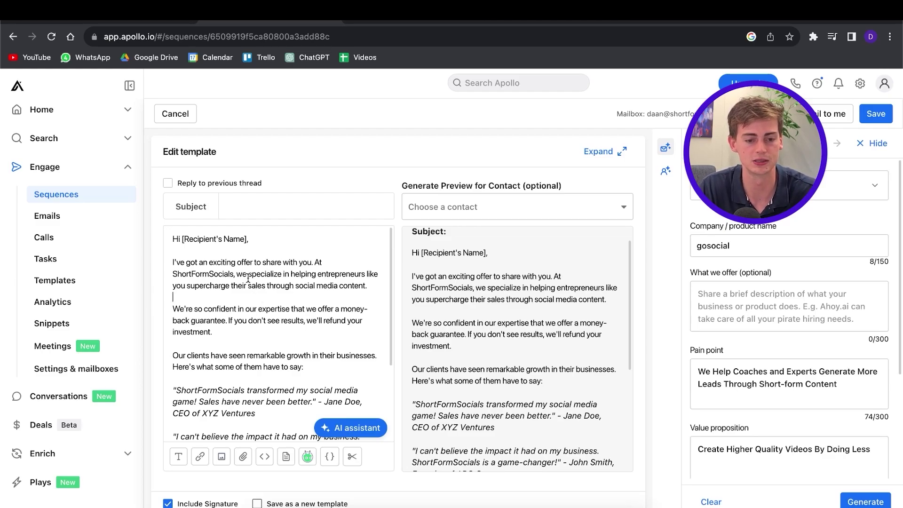
Replace the [Recipient's Name] placeholder in the greeting with the {{first_name}} dynamic variable.
left_click_drag(248, 240, 182, 239)
left_click(330, 456)
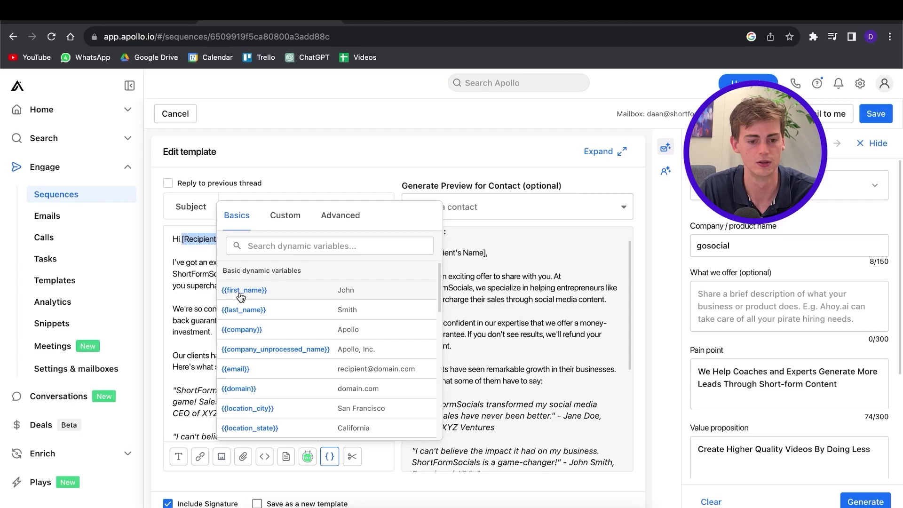
left_click(259, 293)
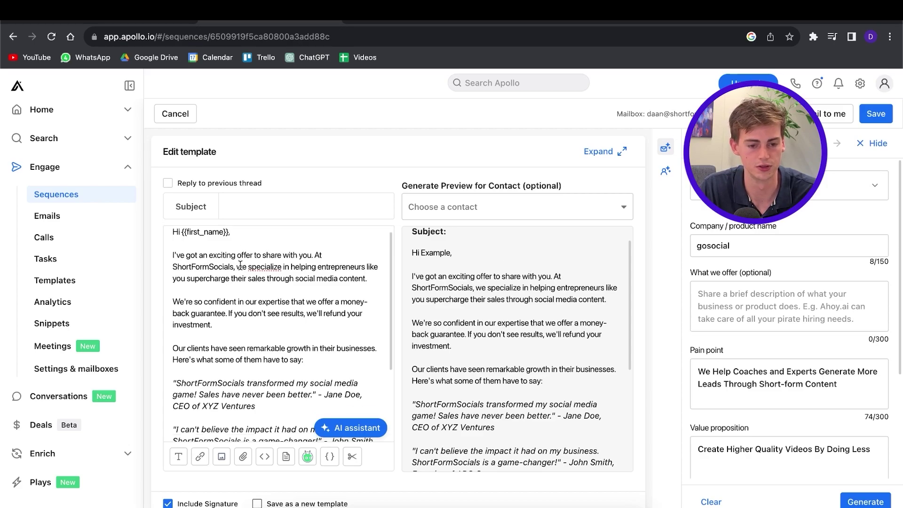
Check the end of the email preview and the list of basic dynamic variables.
scroll(492, 282, "down", 5)
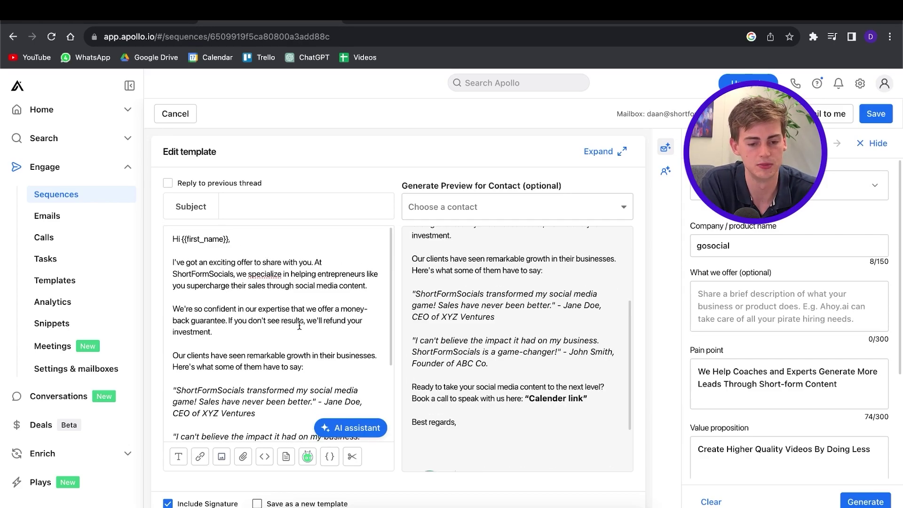
left_click(330, 456)
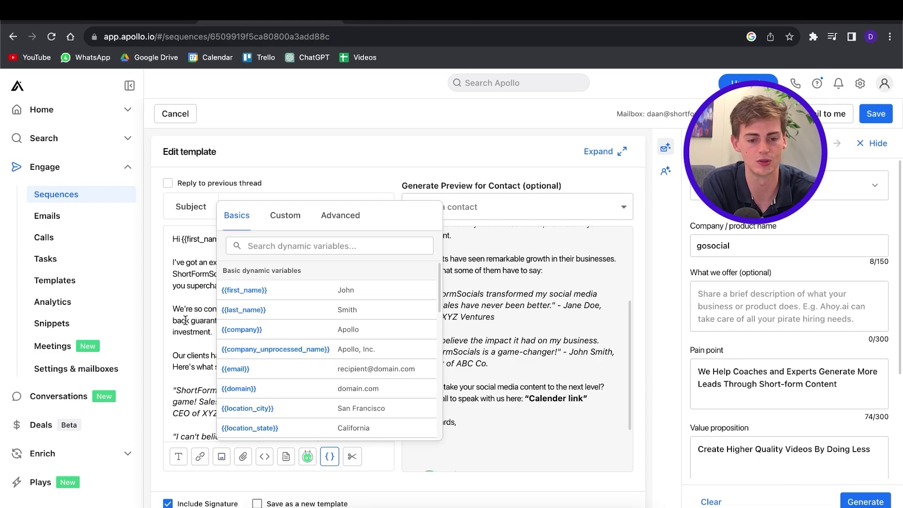
key("Escape")
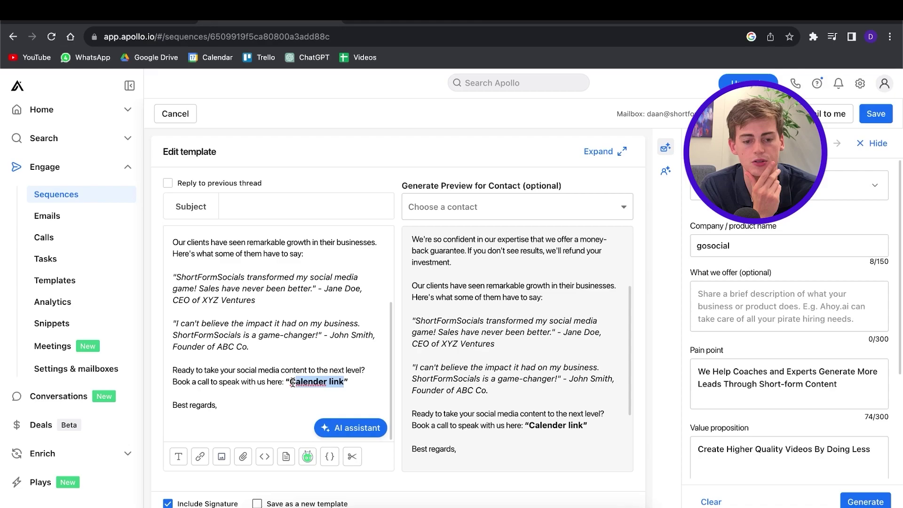
Examine the "Calender link" placeholder and the sign-off at the end of the email.
left_click(279, 382)
left_click_drag(285, 382, 316, 382)
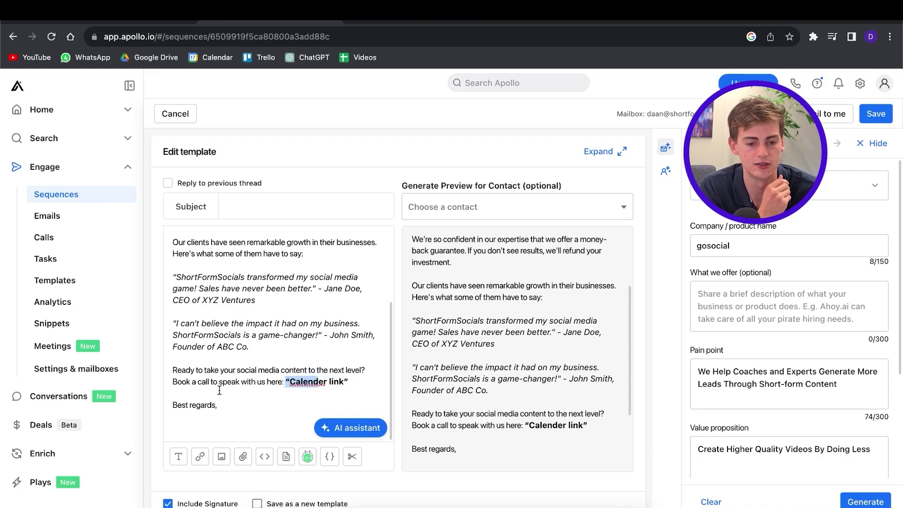
left_click(193, 421)
key("BackSpace")
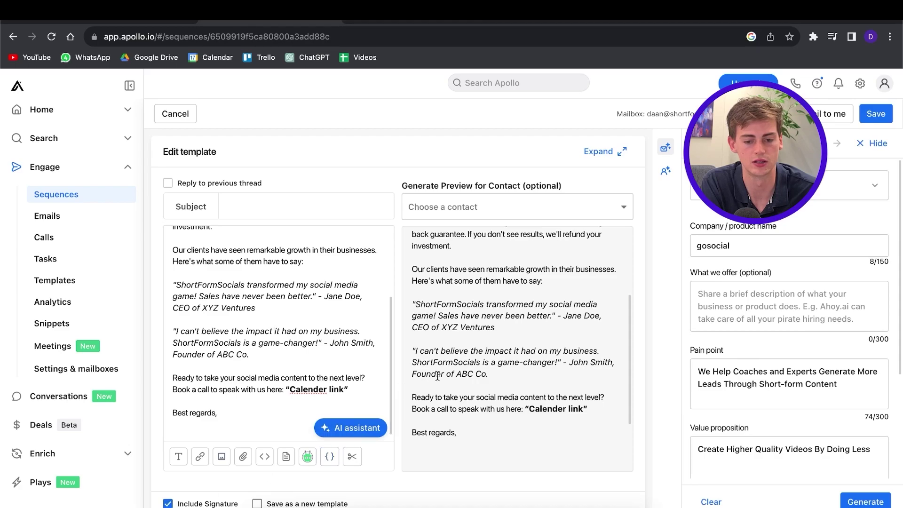
scroll(431, 378, "down", 2)
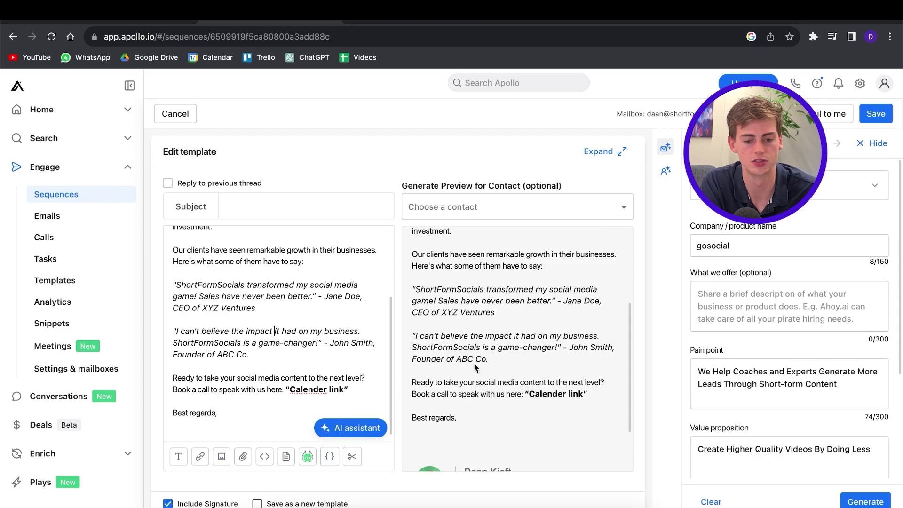
Exclude the automatic signature from the email and add the sender's first name below "Best regards,".
left_click(168, 504)
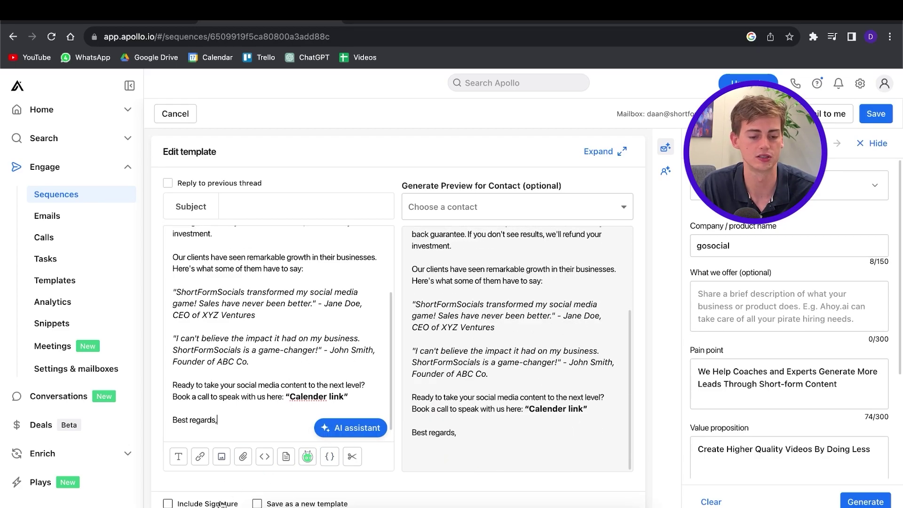
left_click(169, 504)
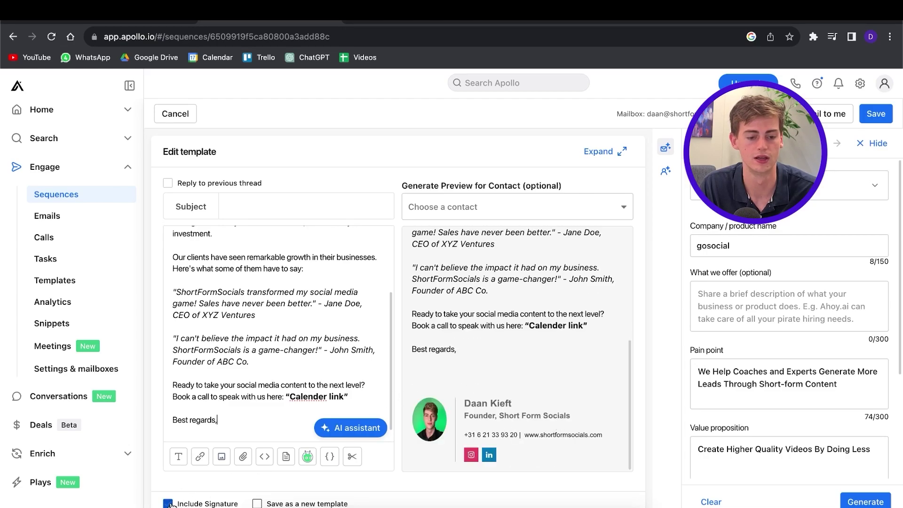
left_click(168, 504)
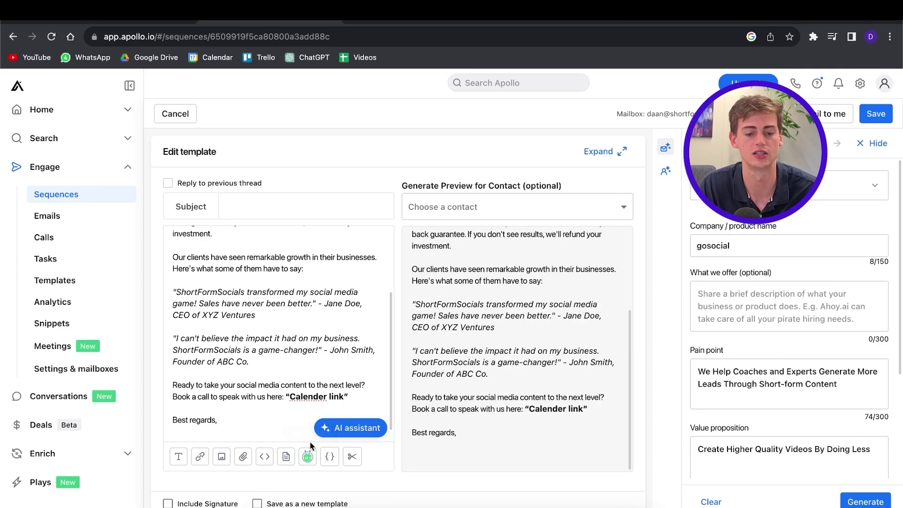
scroll(201, 423, "down", 1)
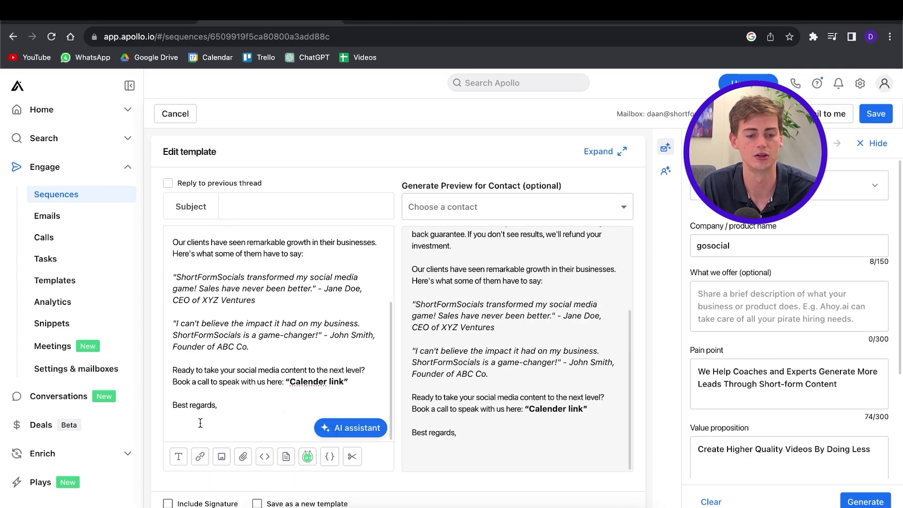
left_click(166, 426)
type("Daan")
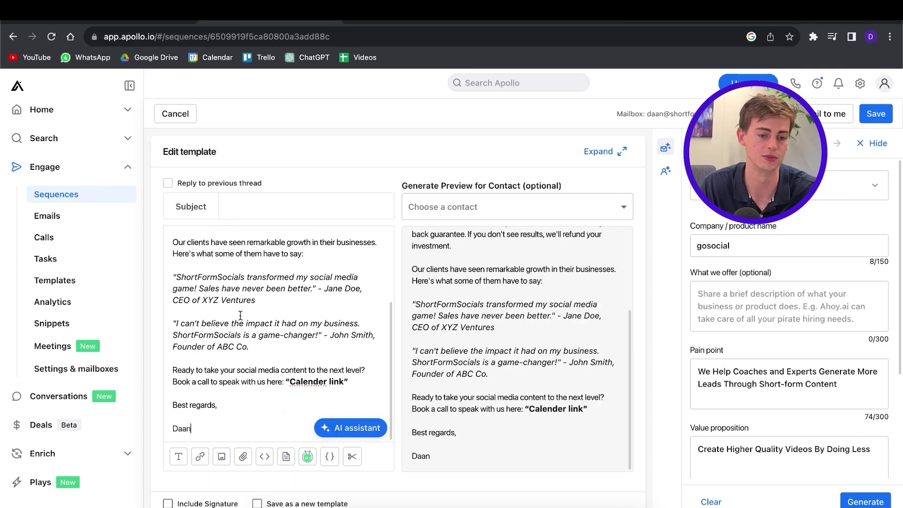
Consult the Google Docs draft and set the Apollo email's subject to "This might be interesting for {{company}}".
scroll(244, 297, "up", 5)
scroll(491, 303, "up", 3)
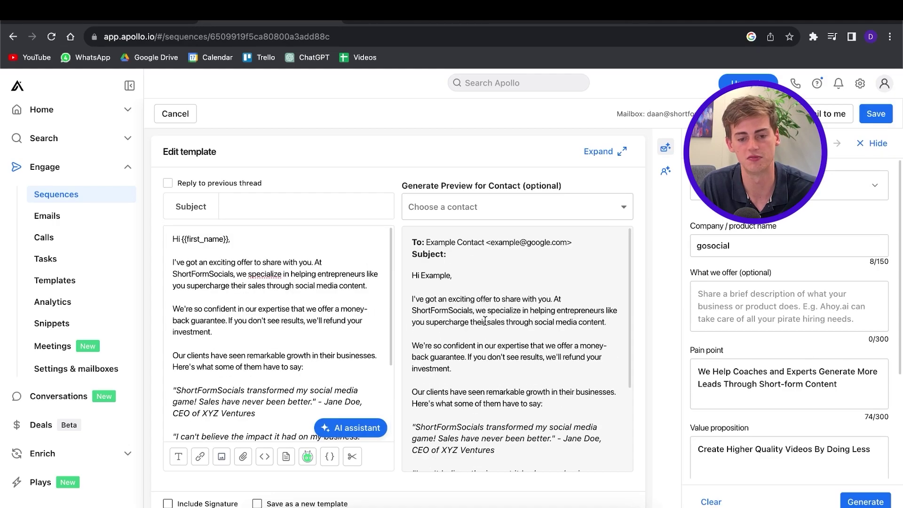
left_click(262, 211)
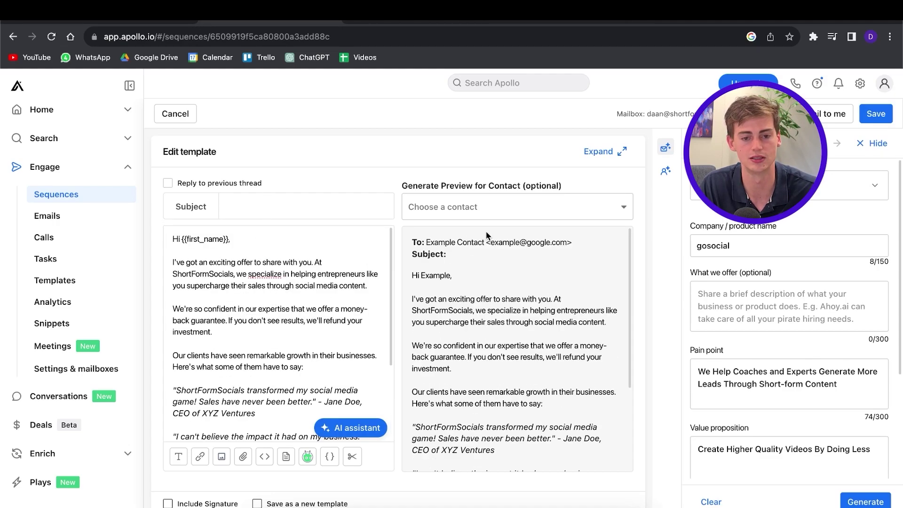
left_click(442, 27)
scroll(307, 278, "up", 10)
scroll(295, 299, "down", 2)
scroll(296, 297, "up", 10)
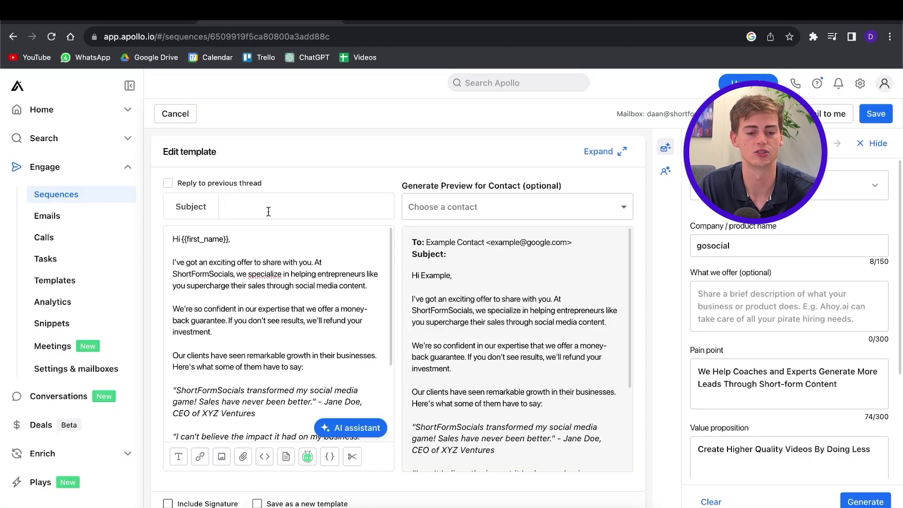
type("This might be interesting for")
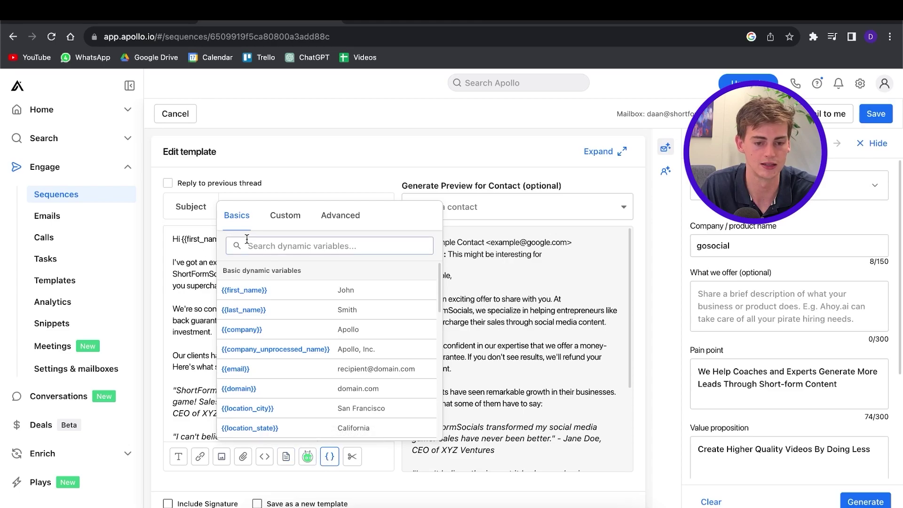
left_click(294, 339)
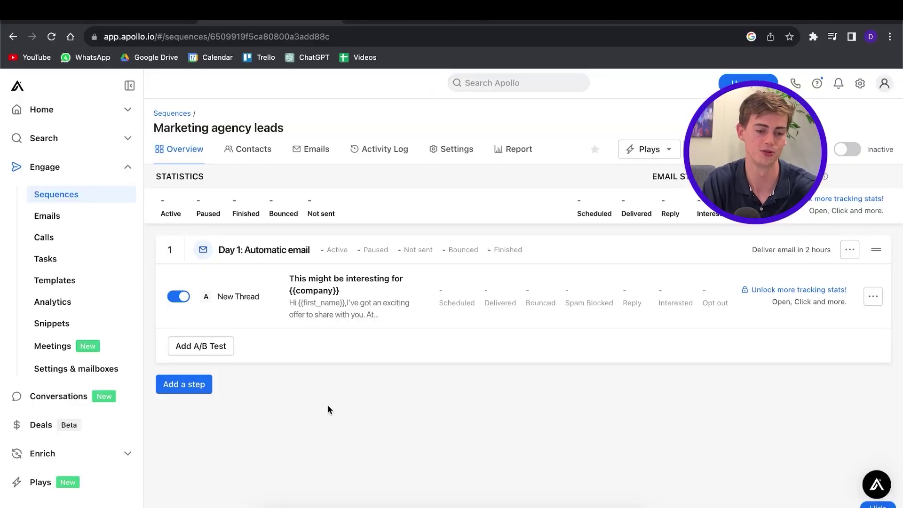
Add a second automatic email step to the sequence, starting 7 days after the previous step.
left_click(196, 395)
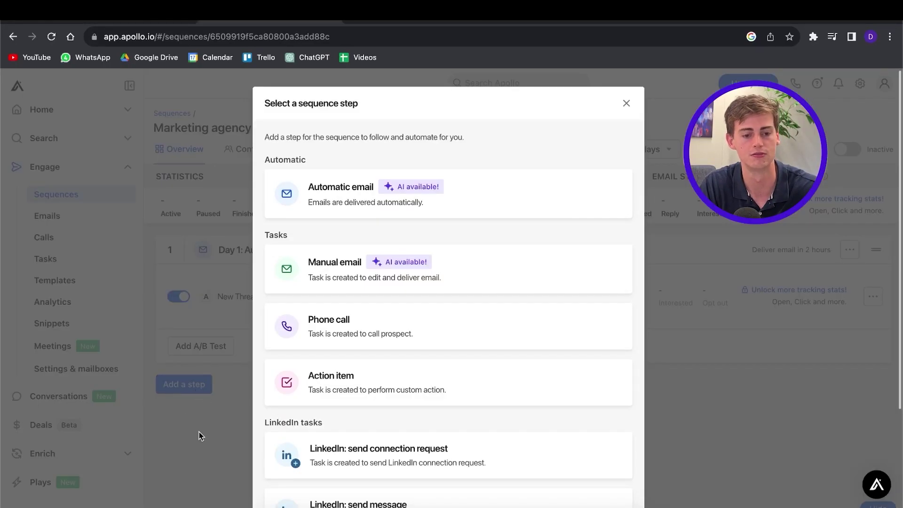
left_click(350, 205)
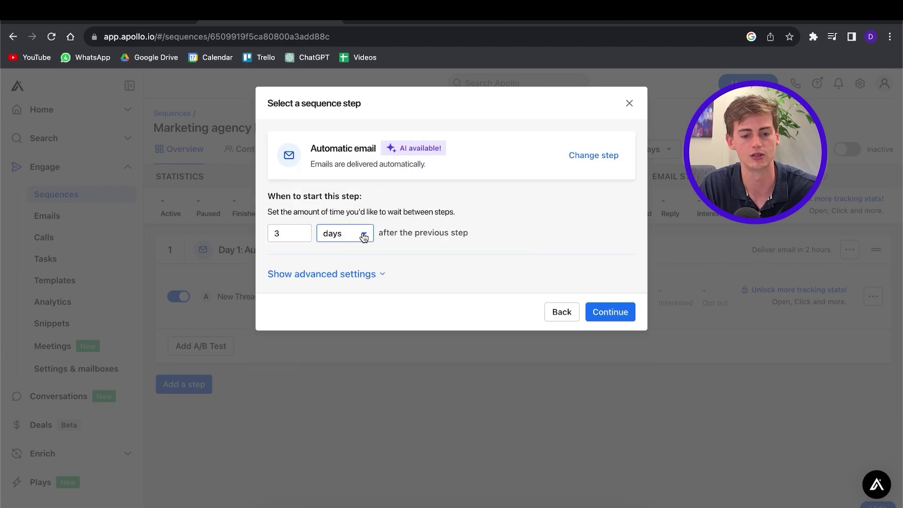
left_click(343, 233)
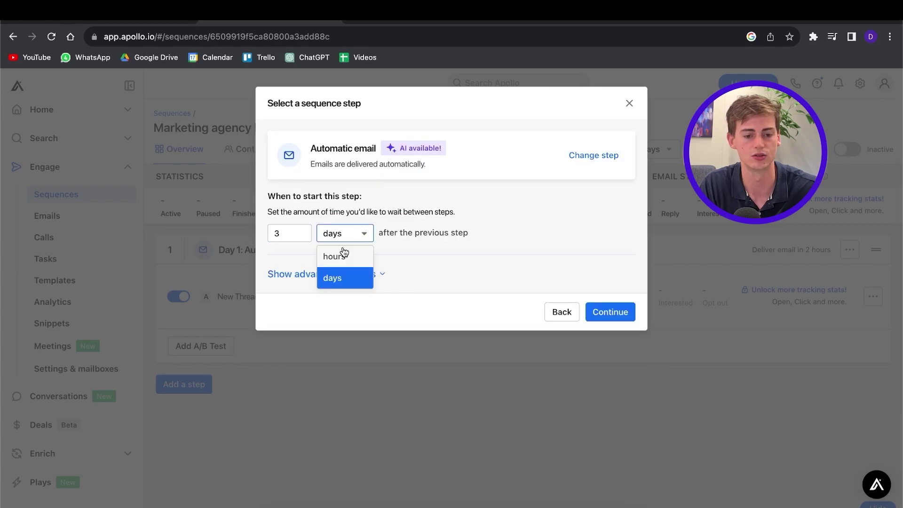
left_click(284, 234)
type("7")
left_click(330, 274)
left_click(417, 275)
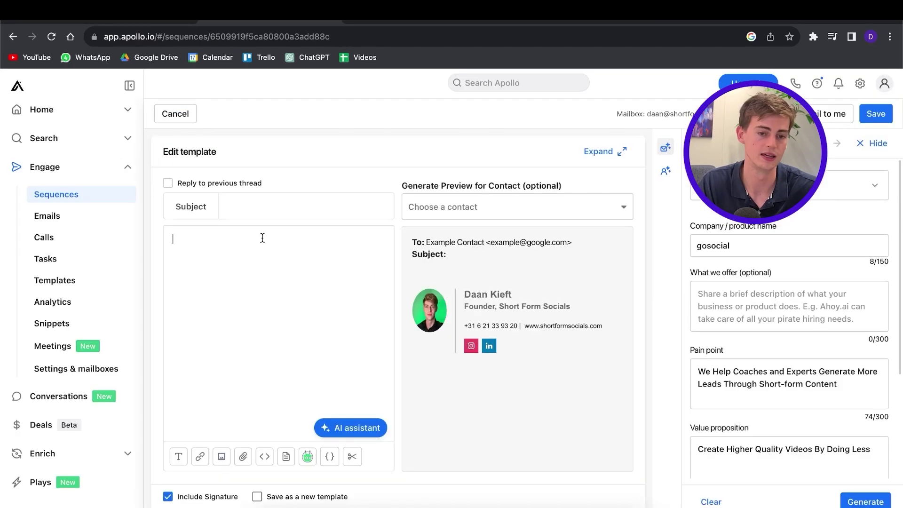
Switch to the Google Docs document and read Follow Up email #2, highlighting its client result, call booking and money-back guarantee lines.
left_click(400, 22)
scroll(309, 268, "down", 20)
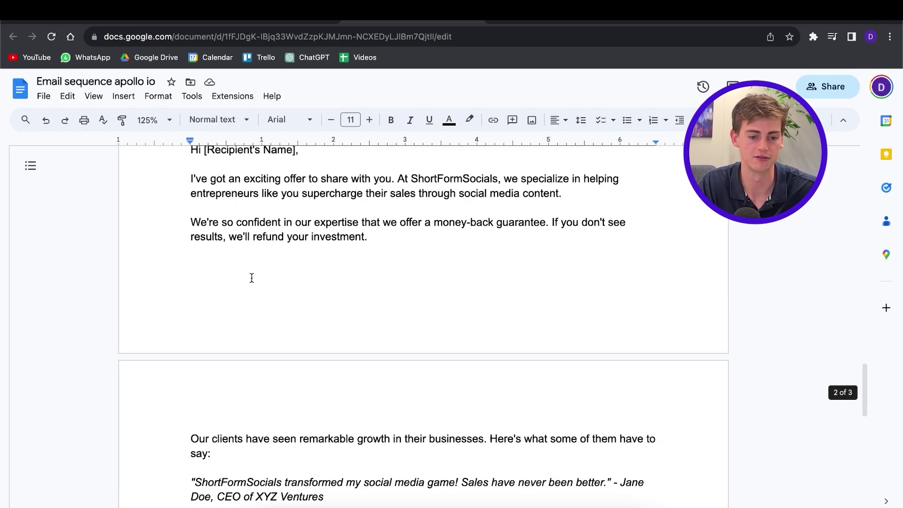
scroll(258, 289, "down", 10)
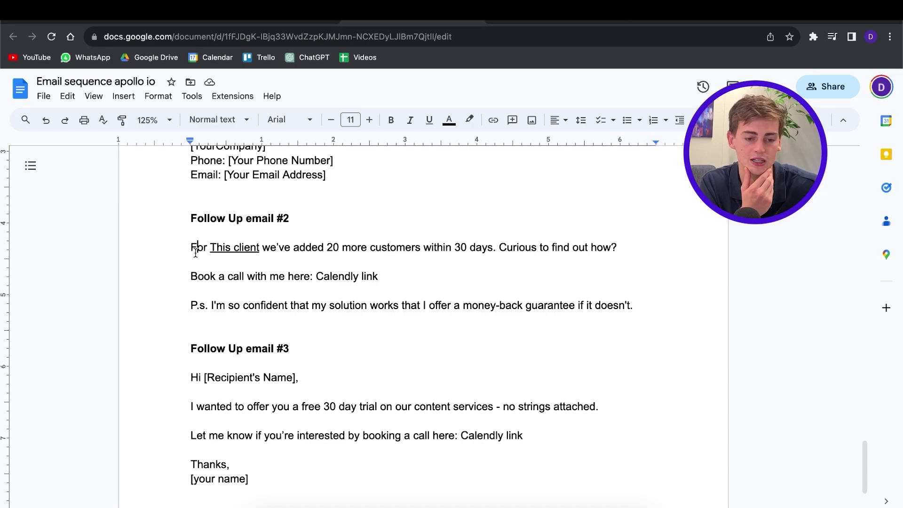
left_click_drag(191, 249, 597, 243)
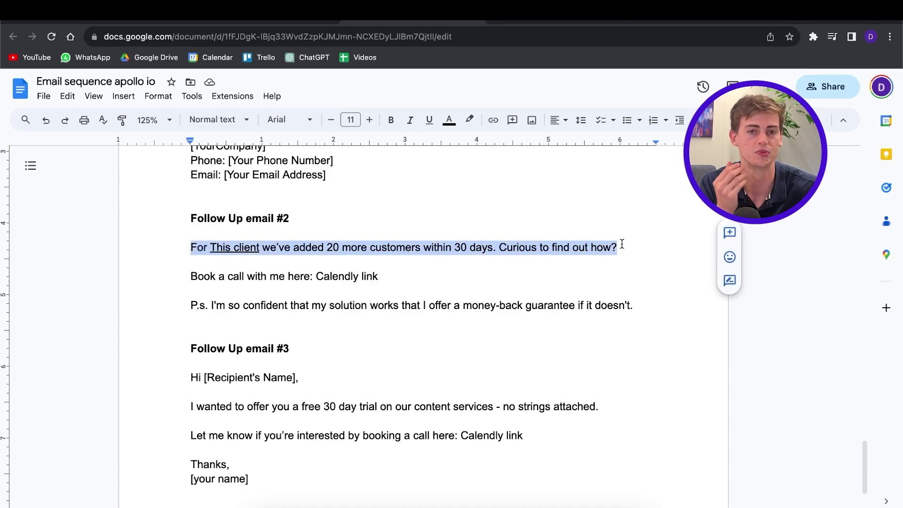
left_click(254, 277)
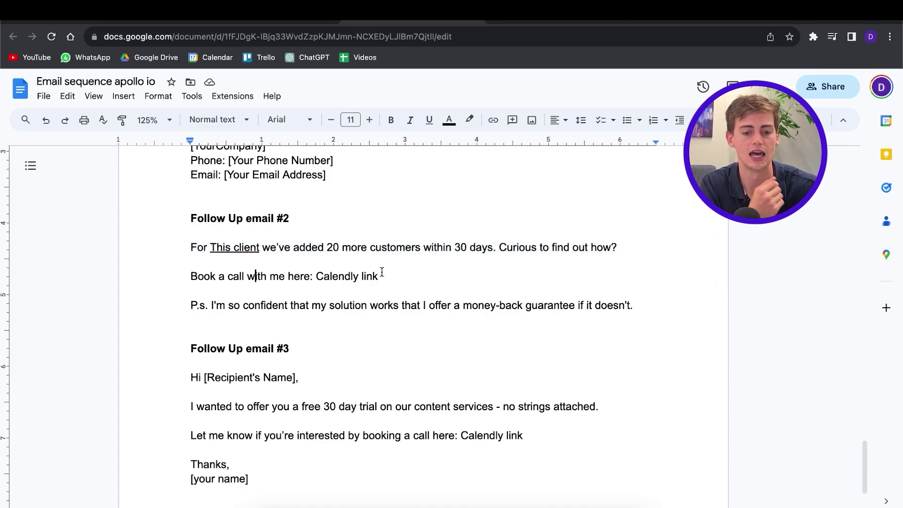
left_click_drag(380, 276, 171, 273)
left_click(329, 317)
left_click_drag(633, 306, 169, 304)
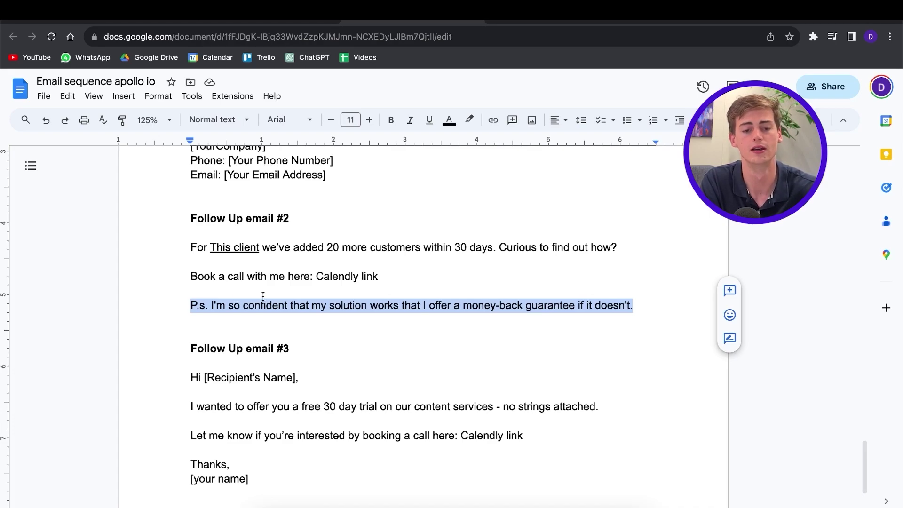
Copy the Follow Up email #2 text from the Google Docs draft into the second Apollo email's body.
left_click(323, 293)
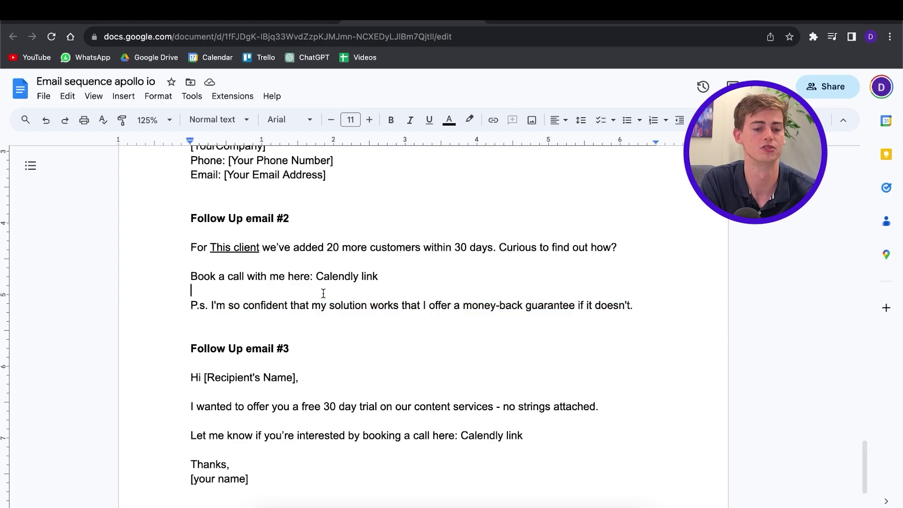
left_click_drag(633, 307, 190, 246)
key("super+c")
left_click(231, 22)
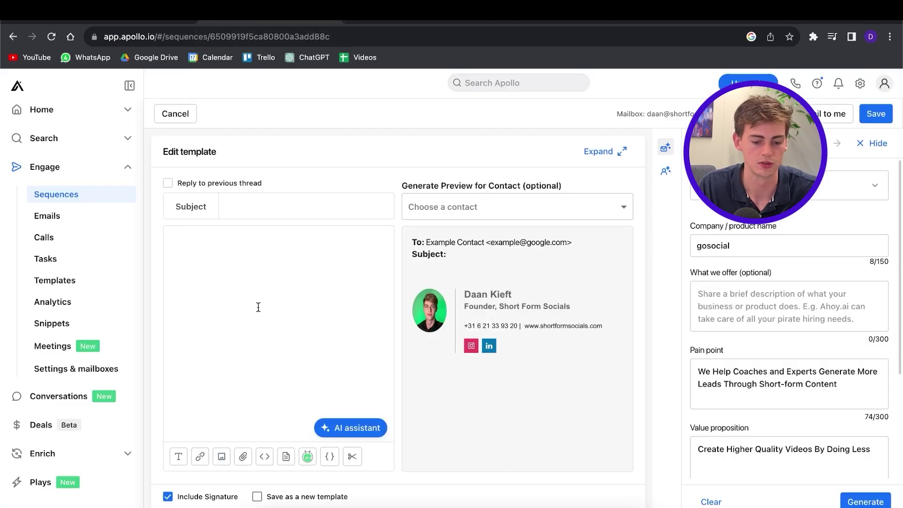
key("super+v")
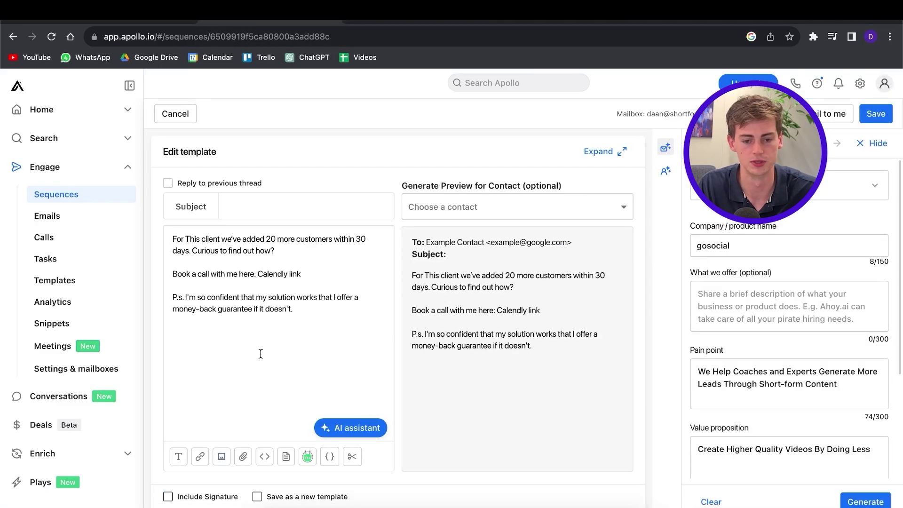
Add a greeting line above the second email's text using the {{first_name}} dynamic variable.
key("Return")
key("Return")
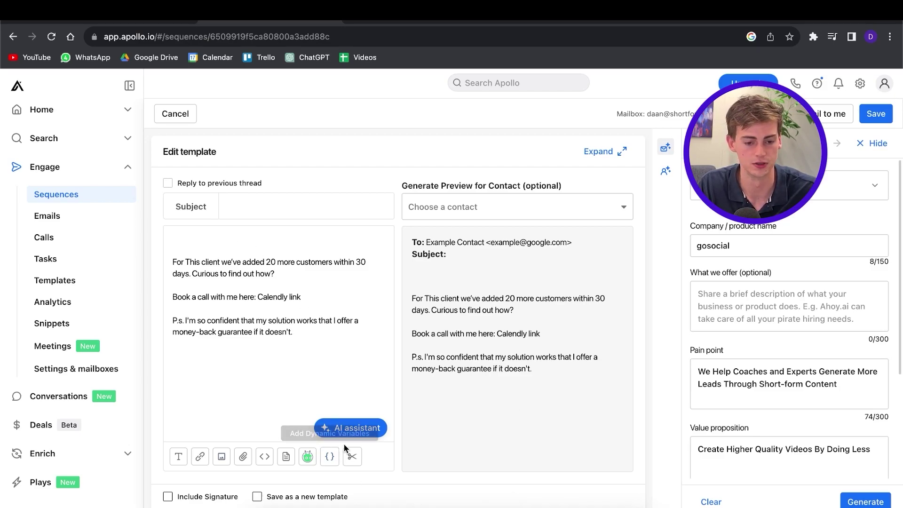
left_click(329, 457)
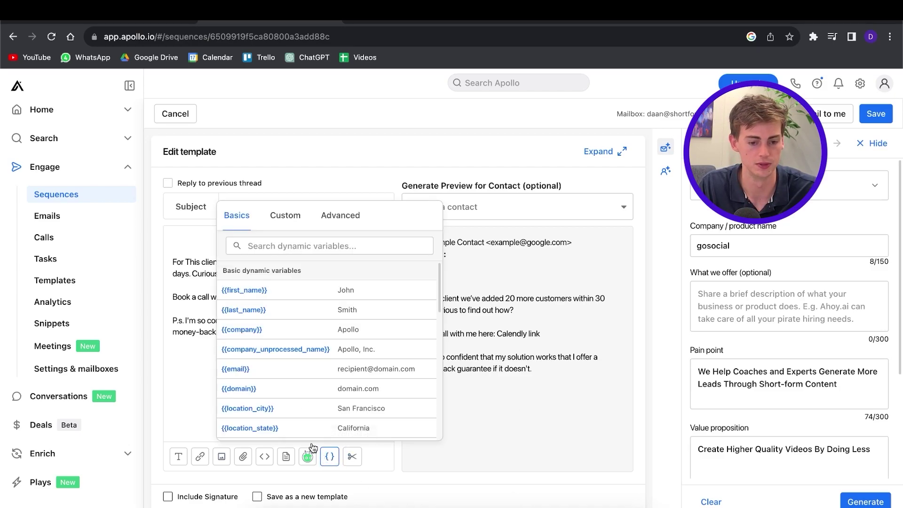
left_click(269, 289)
left_click_drag(214, 267, 275, 274)
End the second email with a "Thanks," sign-off followed by the sender's first name.
left_click(293, 332)
key("Return")
key("Return")
type("Thanks,")
key("Return")
key("Return")
type("Daan")
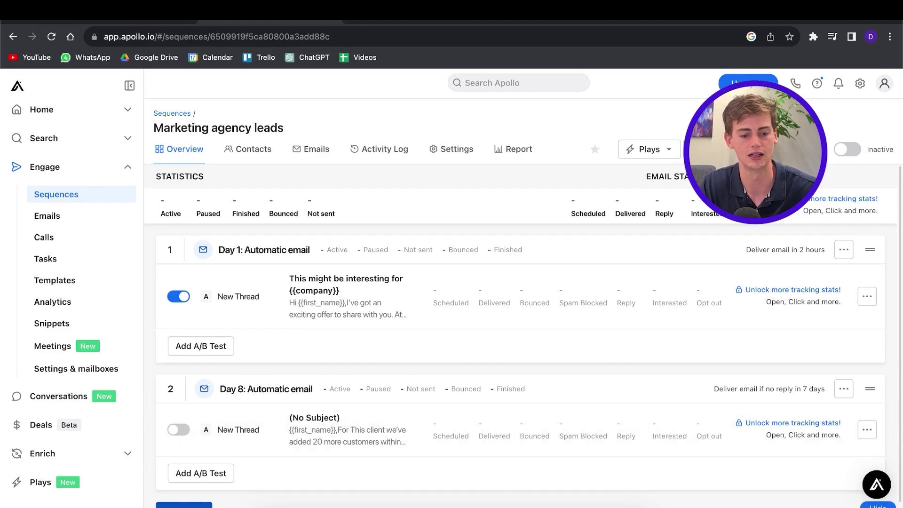
Add a third automatic email step to the sequence, starting 5 days after the previous step.
left_click(184, 505)
left_click(414, 188)
left_click(301, 230)
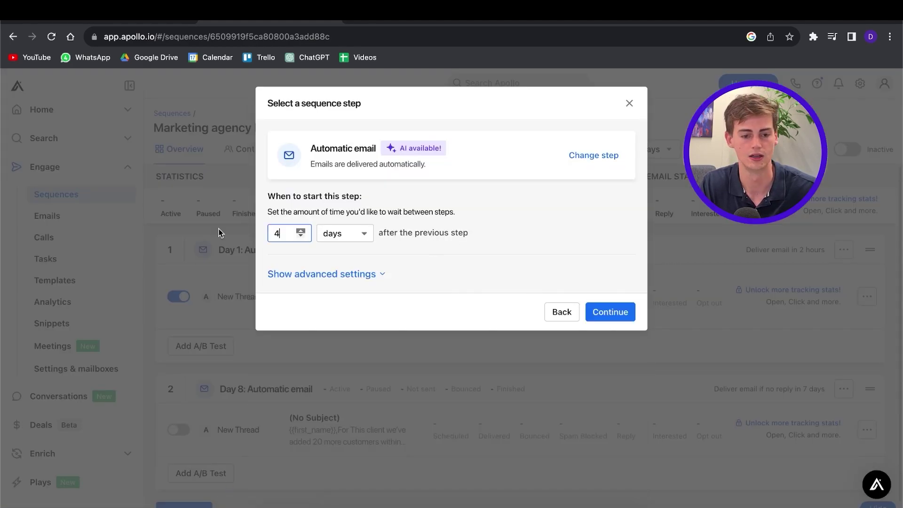
key("BackSpace")
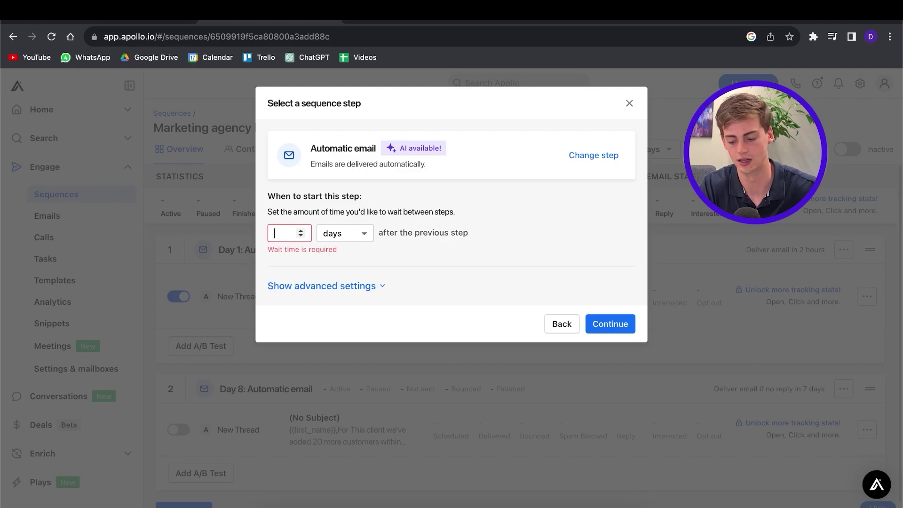
type("5")
left_click(611, 324)
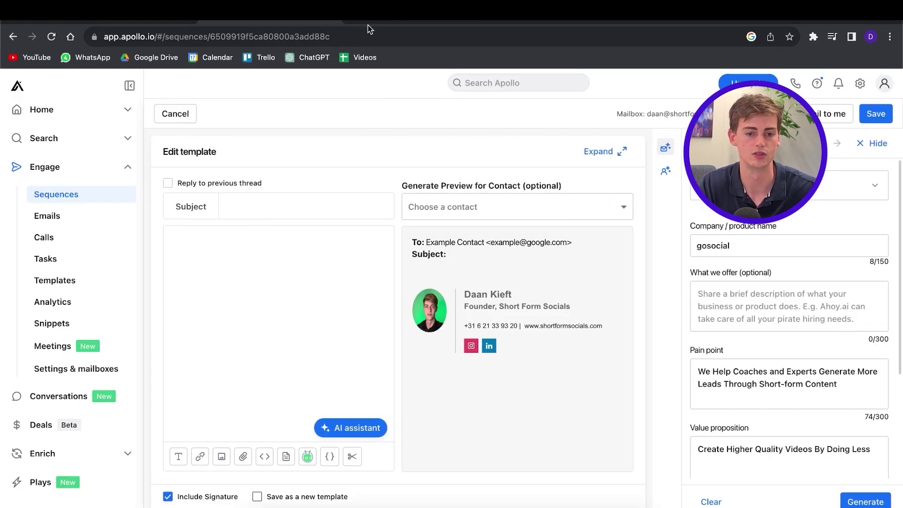
Bring Follow Up email #3 from the Google Docs draft into the third email's body, highlighting its free trial and call booking lines.
left_click(369, 15)
scroll(350, 311, "down", 3)
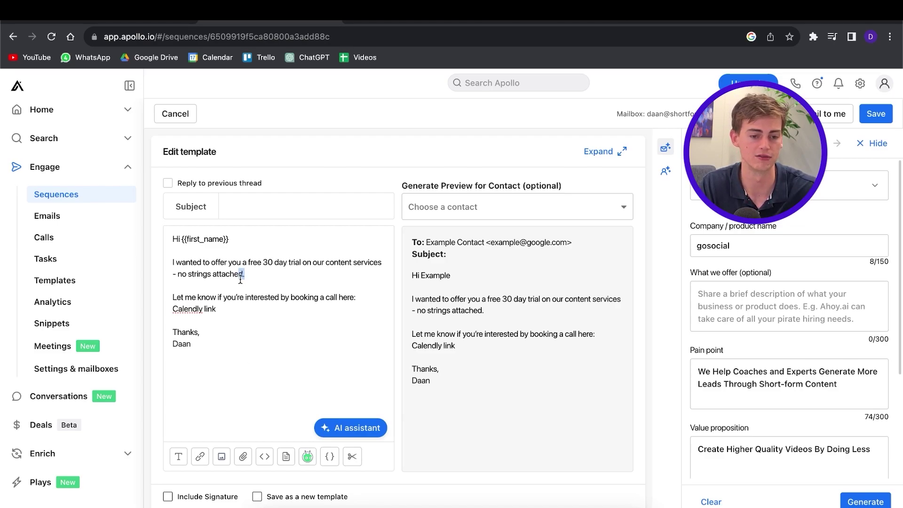
left_click_drag(277, 278, 160, 268)
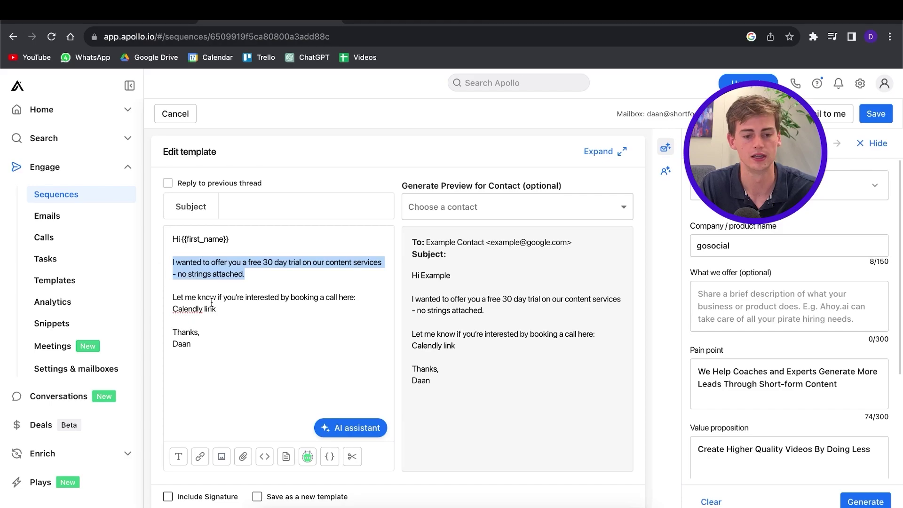
left_click_drag(217, 309, 70, 297)
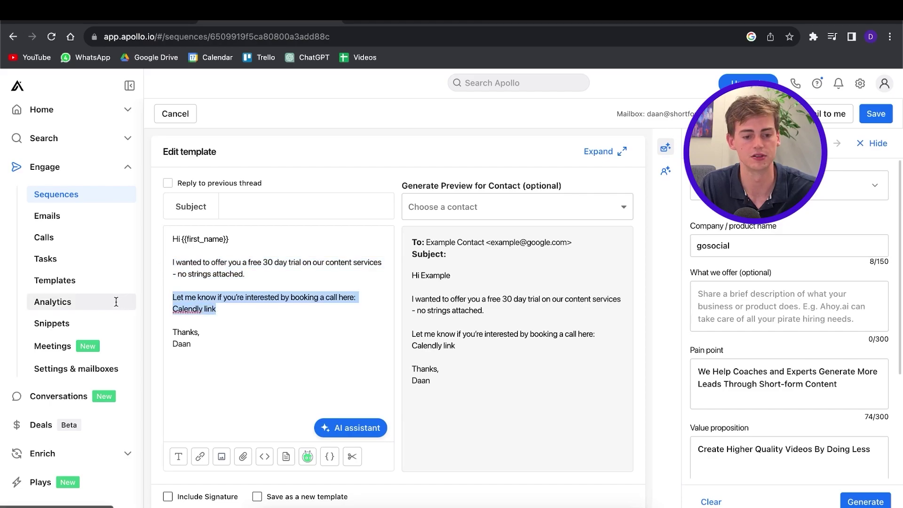
left_click(248, 328)
left_click_drag(254, 275, 158, 268)
left_click_drag(220, 312, 186, 297)
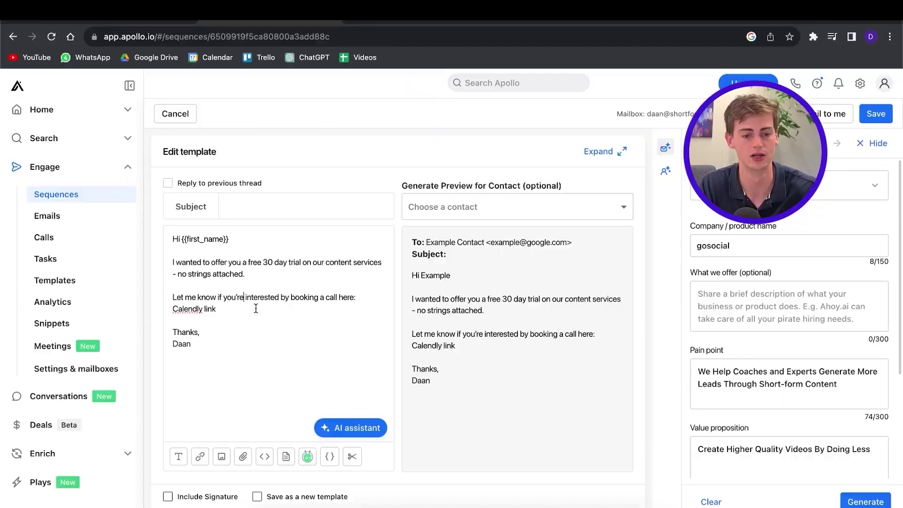
Set the third email's subject to "{{first_name}} Trust me this will be worth opening" and check its wording.
left_click(269, 213)
type("{{first_name}} Trust me this will be worth opening")
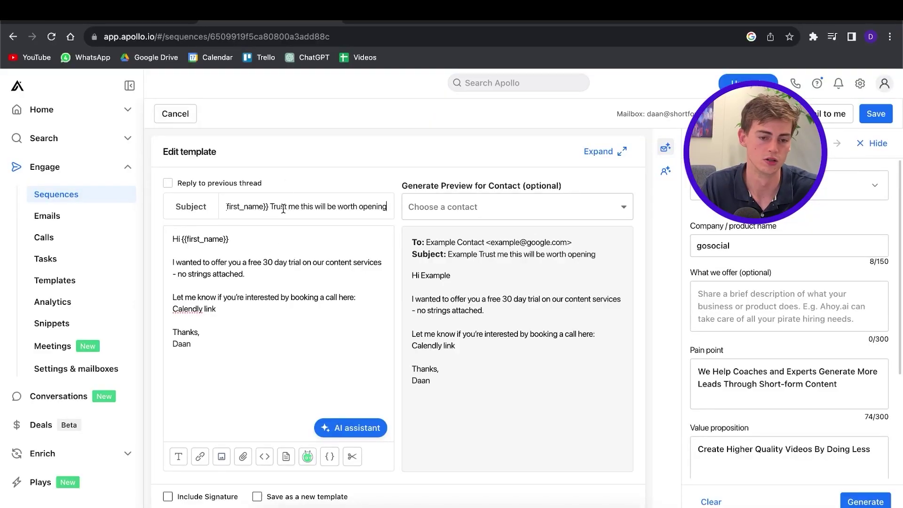
left_click_drag(287, 209, 183, 202)
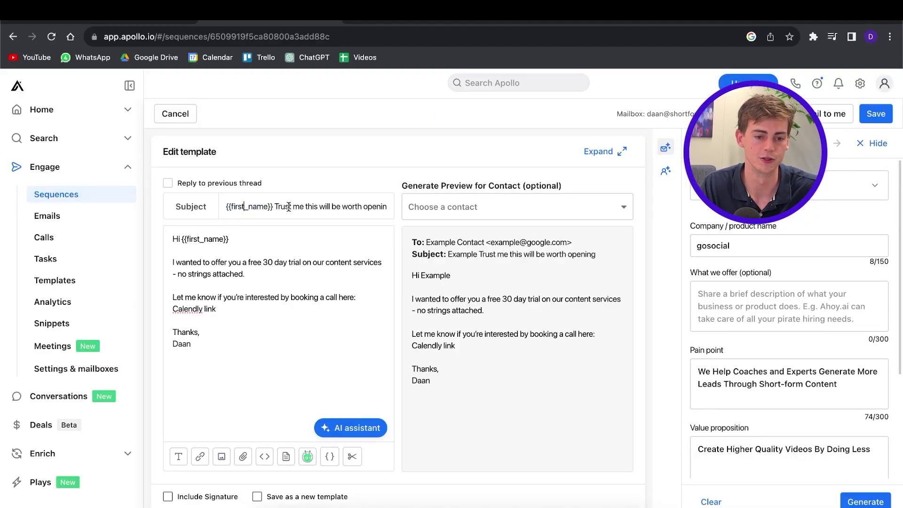
left_click(323, 211)
left_click_drag(283, 206, 351, 209)
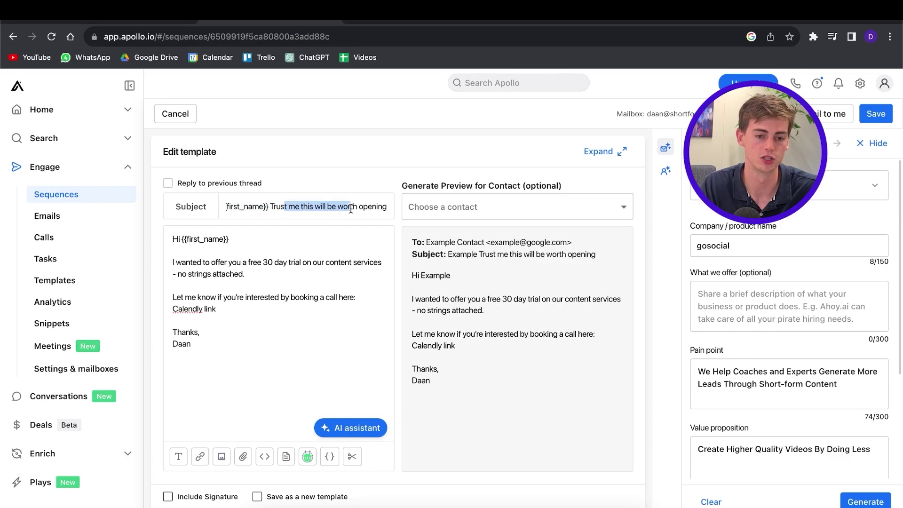
left_click(376, 208)
Review the second email's subject line, "We've added 20 customers in 30 days for this client, want to find out how?".
left_click_drag(237, 298, 292, 298)
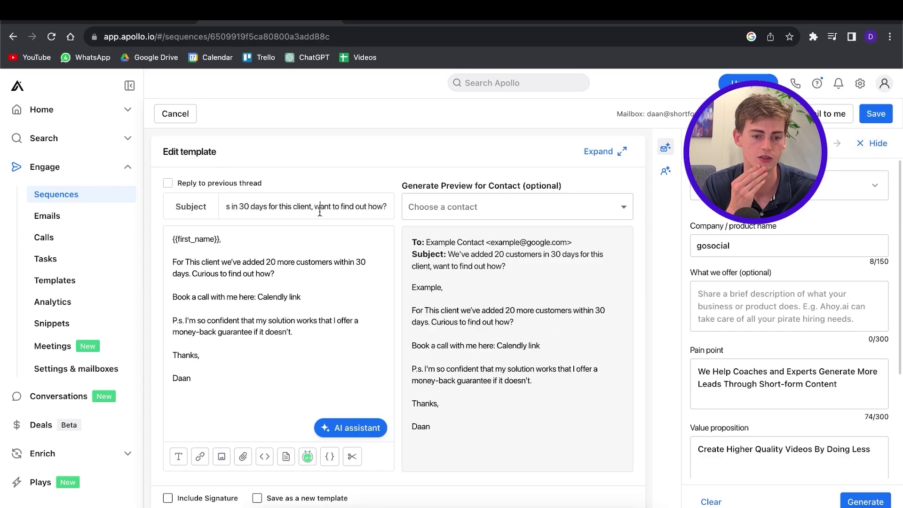
triple_click(253, 211)
left_click_drag(250, 207, 381, 208)
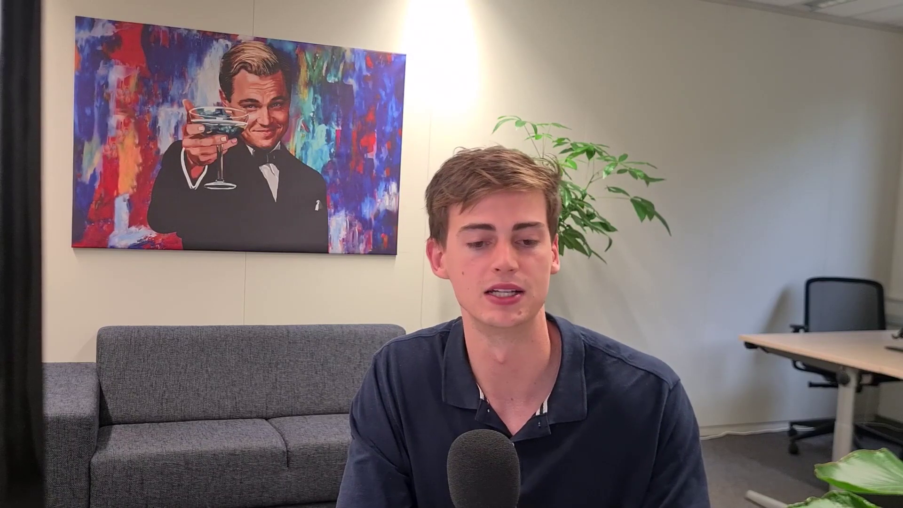
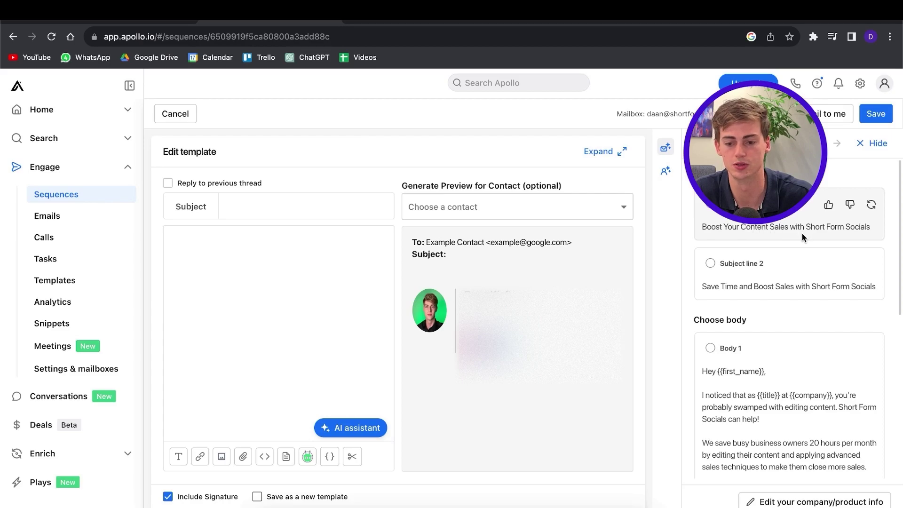
Regenerate AI subject line 2, and use "Boost Your Content Sales with Short Form Socials" as the email's subject.
scroll(801, 233, "down", 2)
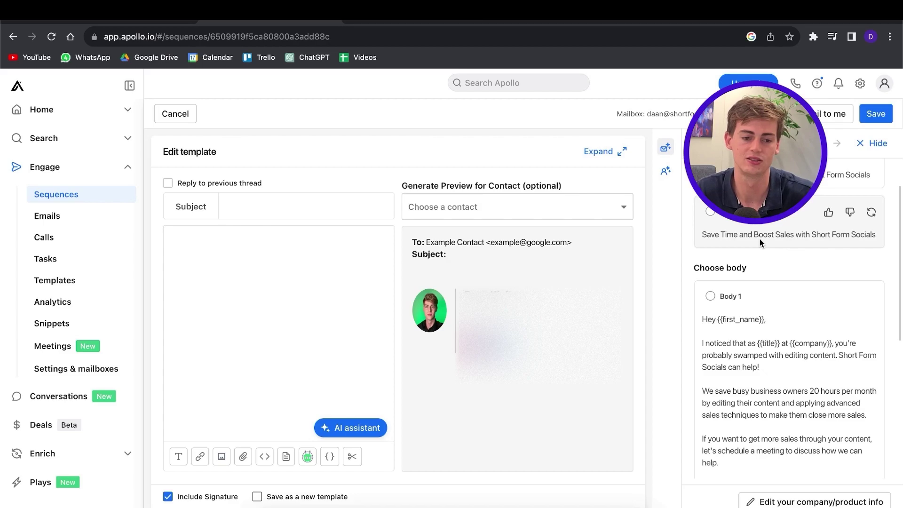
scroll(761, 241, "up", 1)
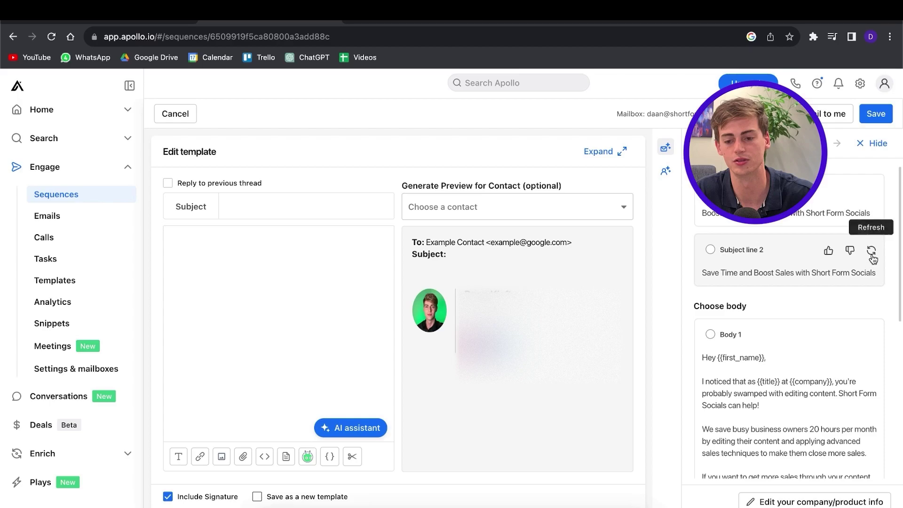
left_click(872, 254)
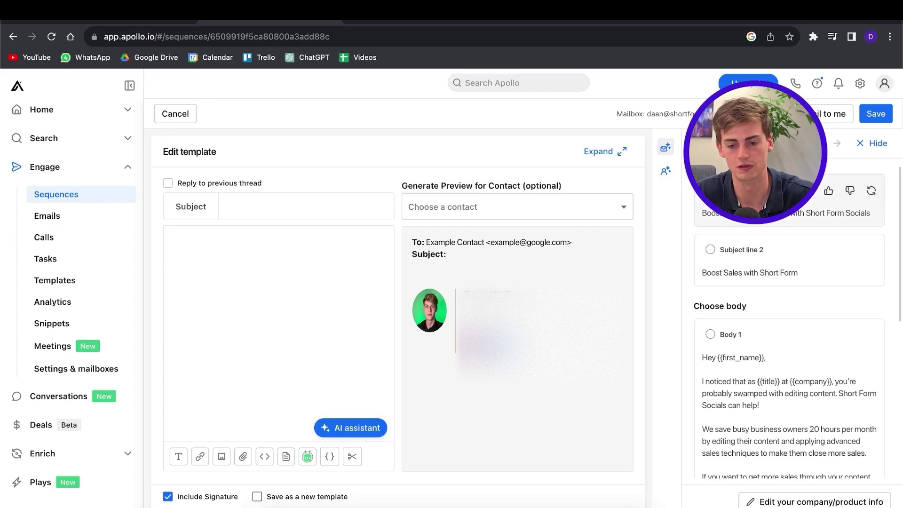
left_click(762, 209)
Use the AI-generated Body 1 as the email's text and read through the Body 2 alternative.
scroll(779, 298, "down", 3)
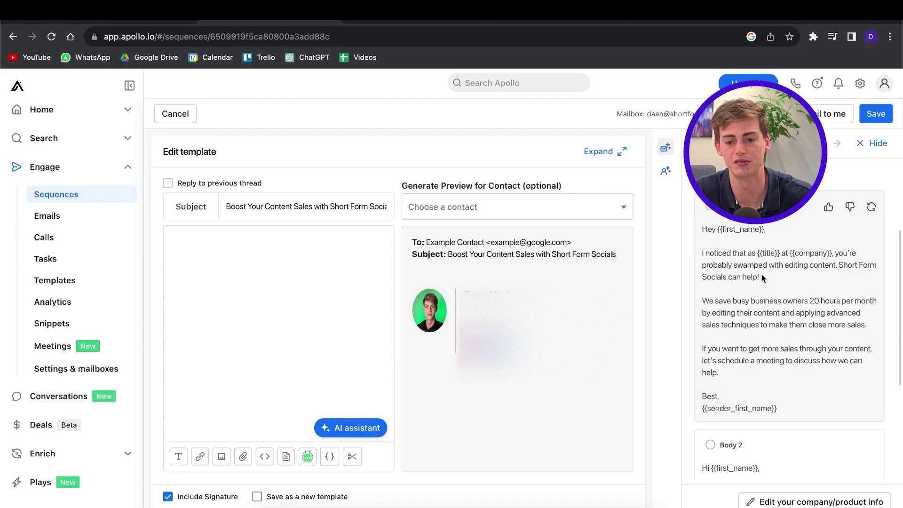
scroll(779, 262, "down", 1)
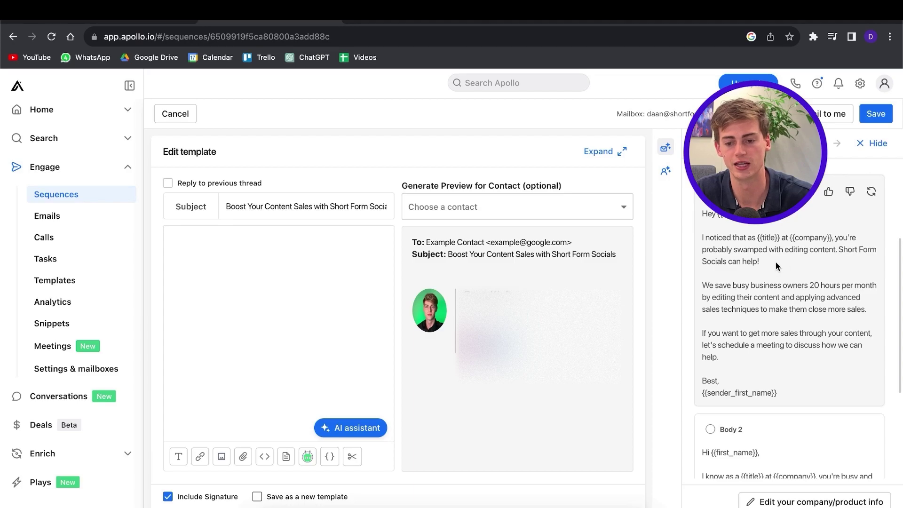
scroll(841, 226, "down", 5)
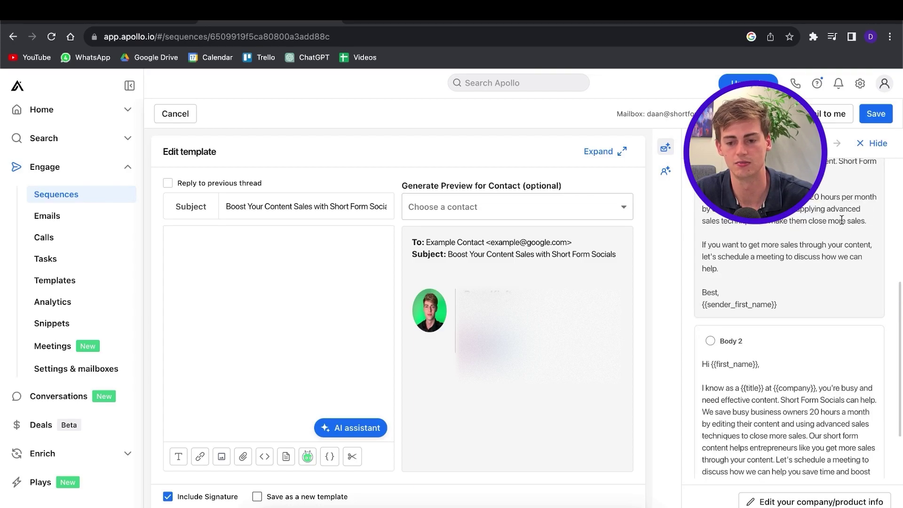
triple_click(750, 234)
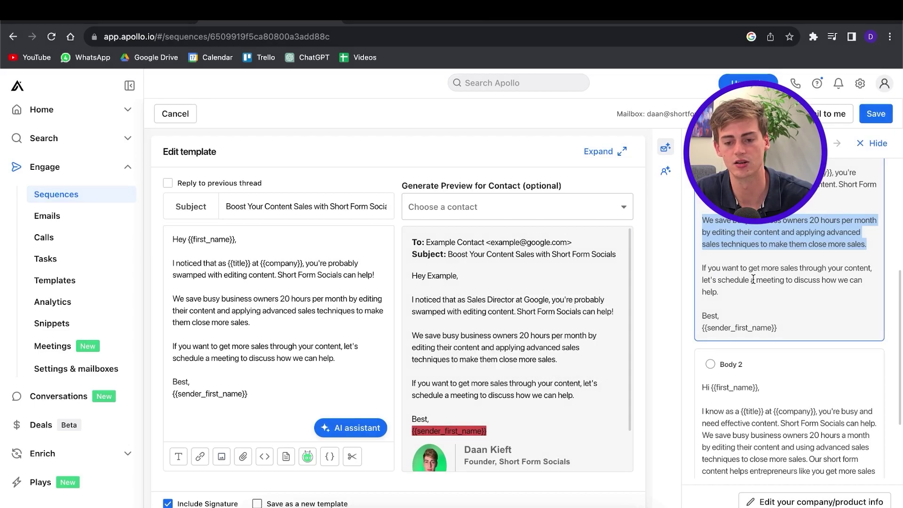
scroll(735, 264, "up", 1)
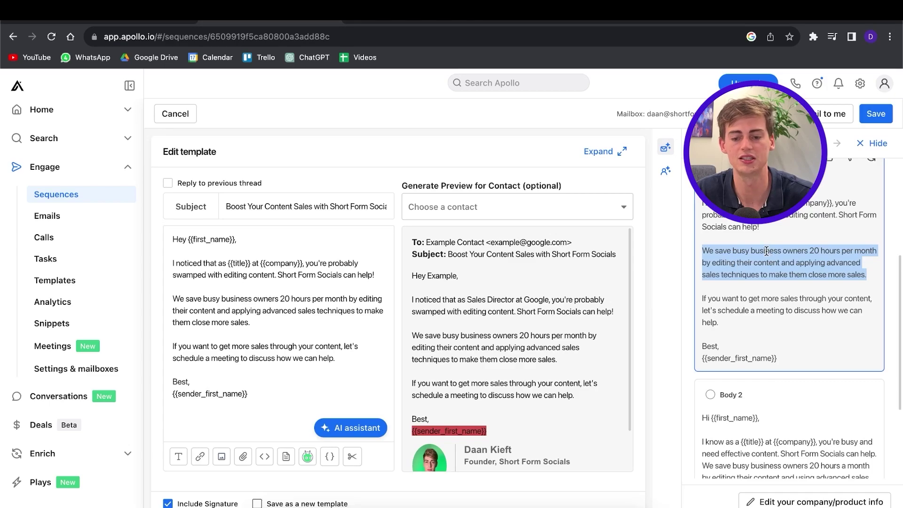
scroll(764, 256, "down", 3)
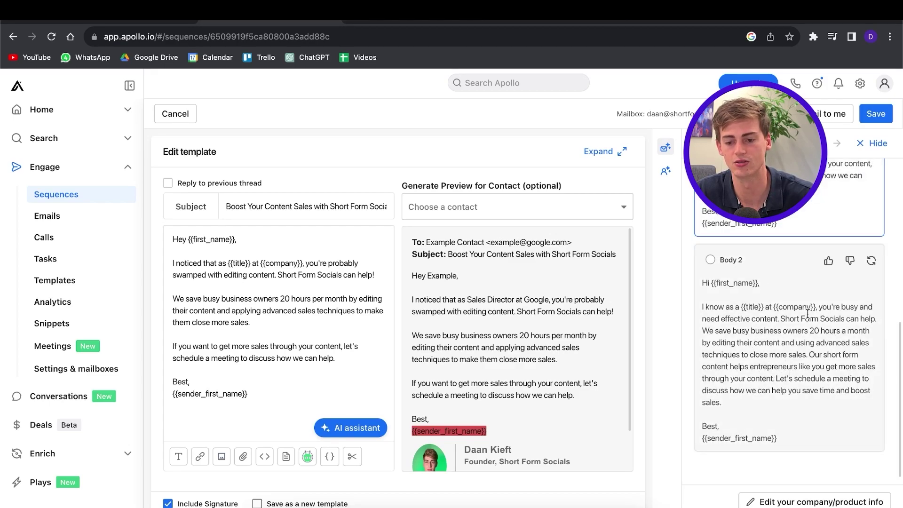
scroll(715, 252, "up", 4)
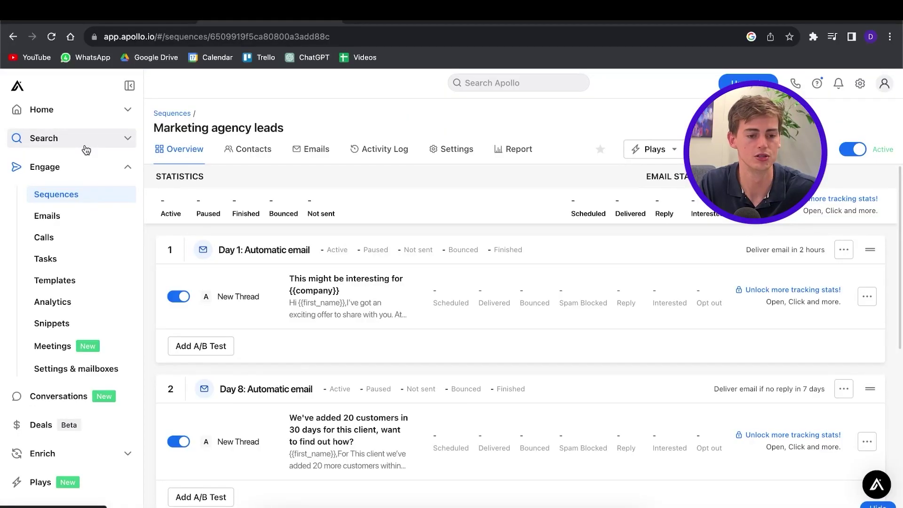
Open the people search and look through its filters, from lists, persona and job titles to location, employees and industry.
left_click(70, 139)
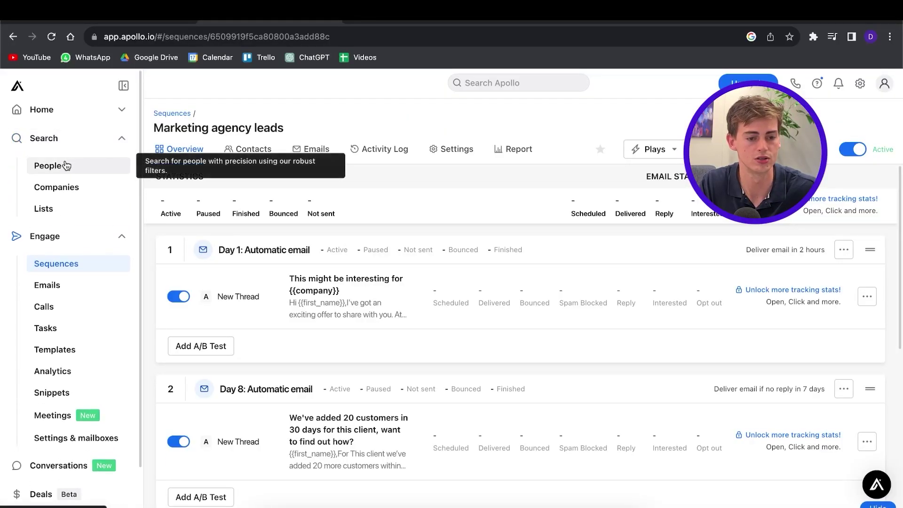
left_click(66, 167)
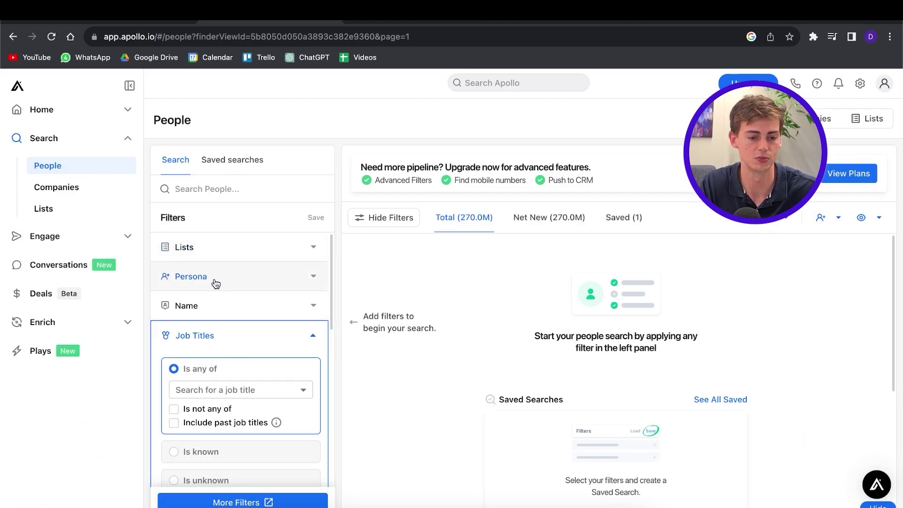
scroll(216, 291, "down", 5)
scroll(218, 301, "up", 1)
scroll(220, 347, "down", 2)
scroll(220, 347, "down", 6)
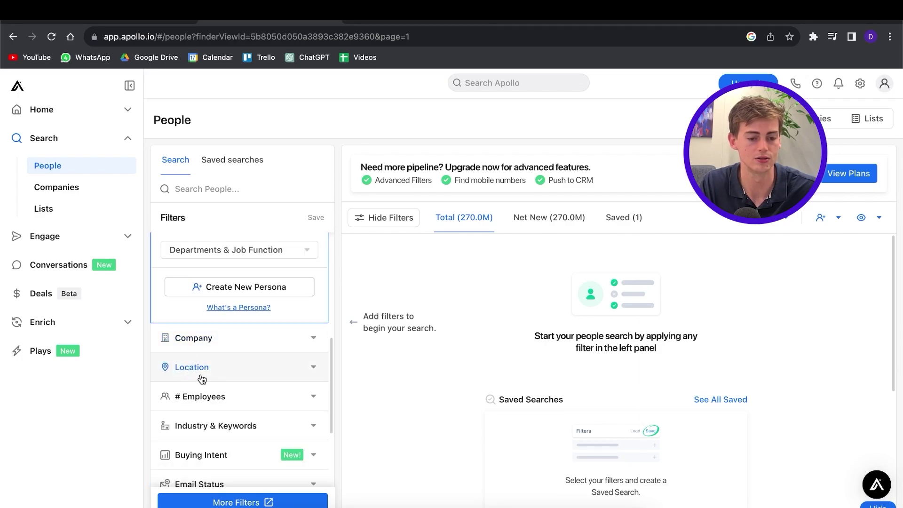
scroll(234, 373, "up", 5)
scroll(260, 325, "up", 3)
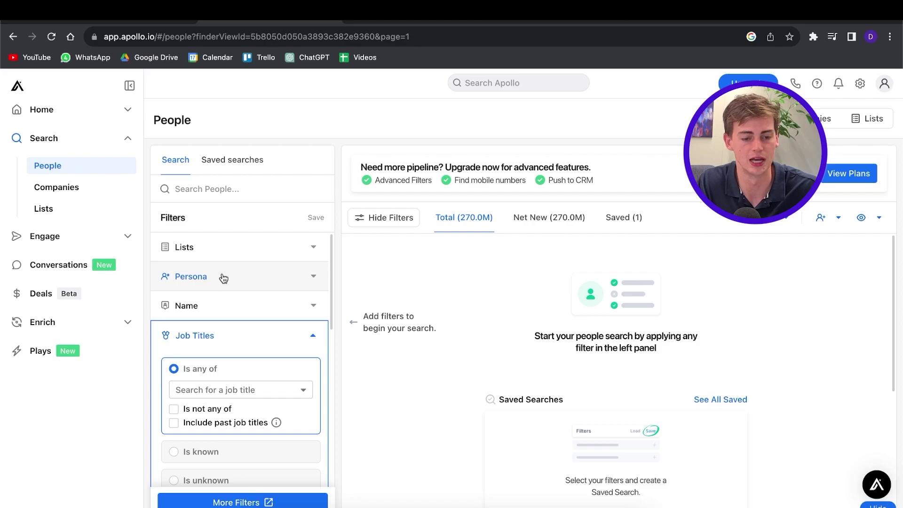
Open the new persona setup assistant from the Persona filter and review the company details and listed personas.
left_click(247, 272)
left_click(263, 284)
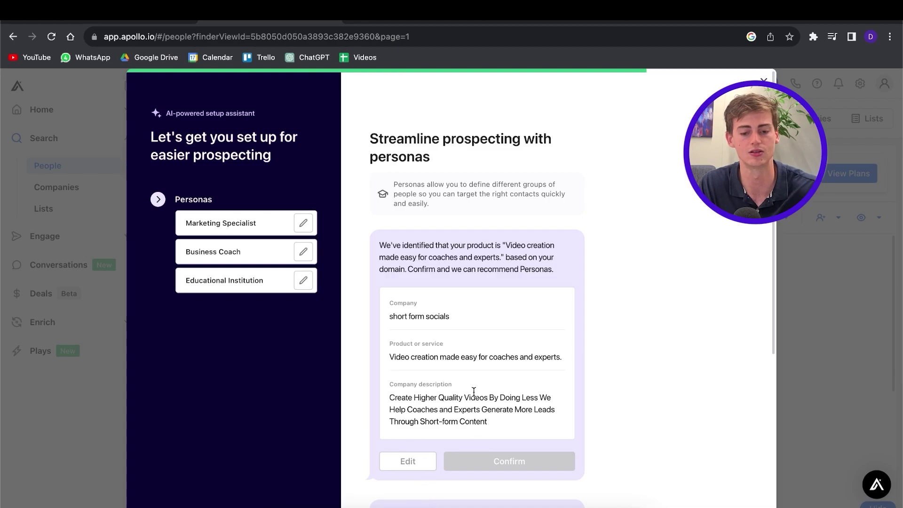
scroll(498, 376, "down", 5)
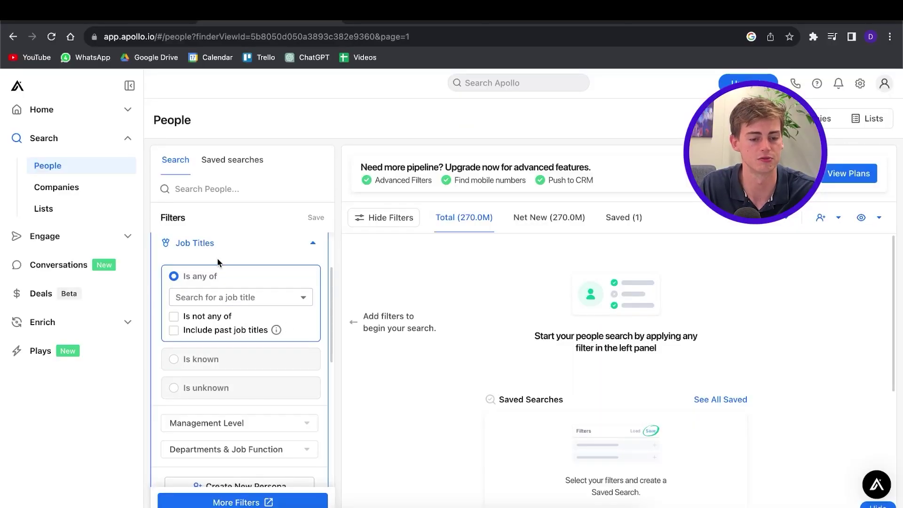
Filter the people search by management level to Owner, Founder, C suite, Partner and Vp.
scroll(227, 285, "down", 2)
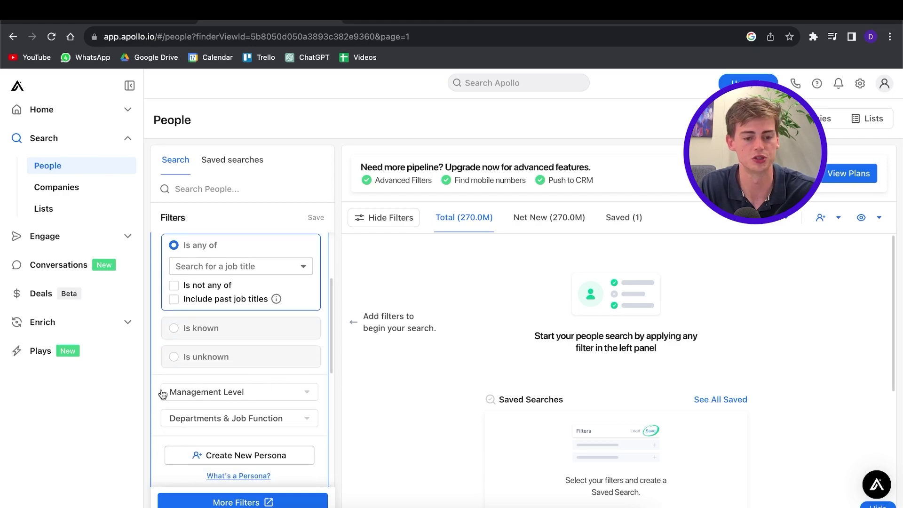
left_click(165, 393)
scroll(242, 348, "down", 2)
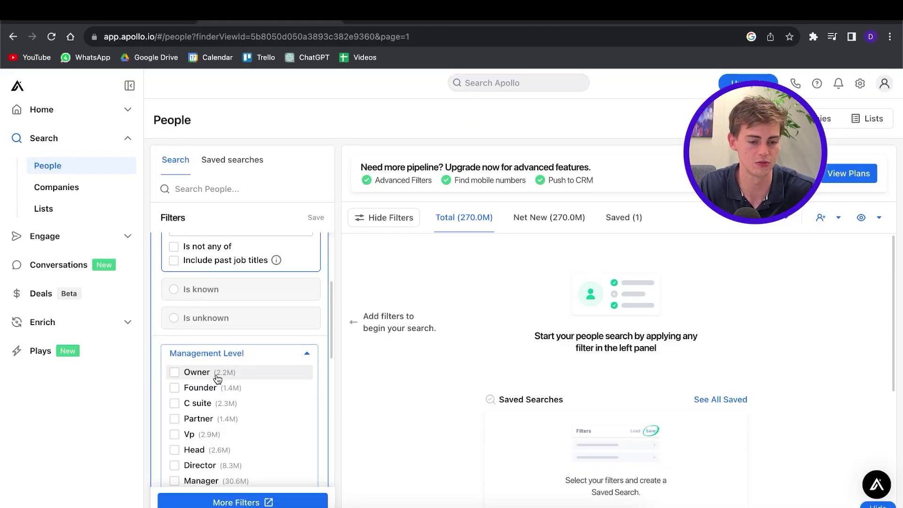
left_click(192, 375)
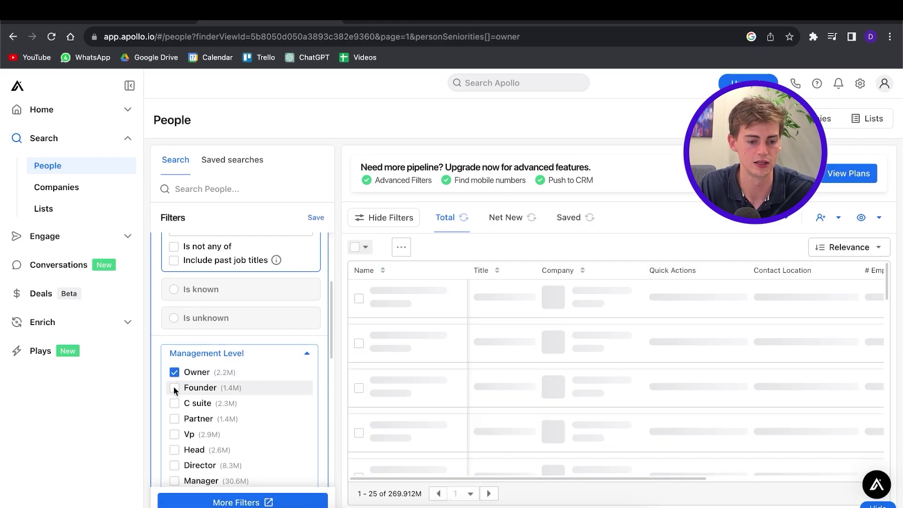
left_click(174, 388)
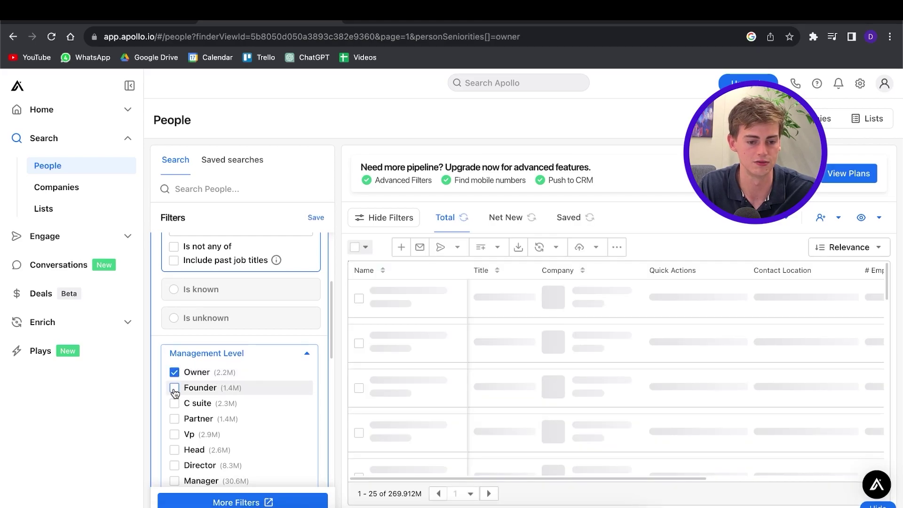
left_click(174, 421)
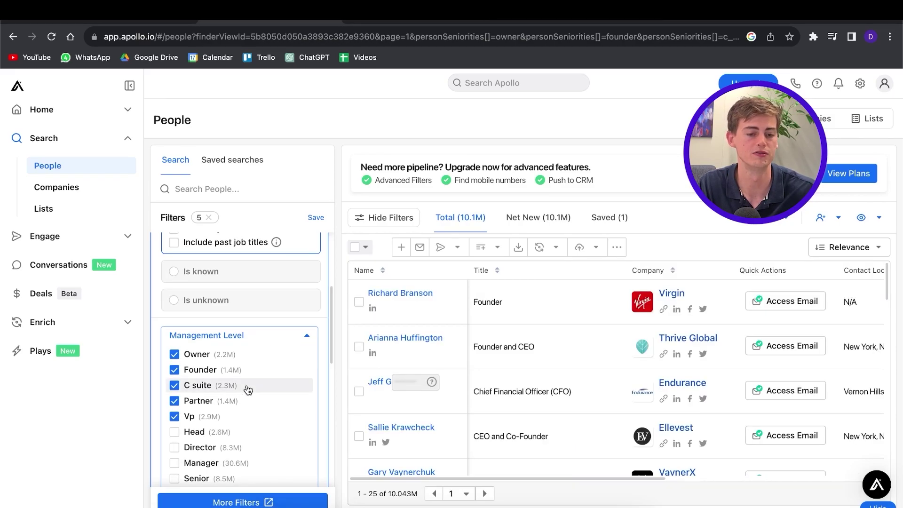
left_click(312, 330)
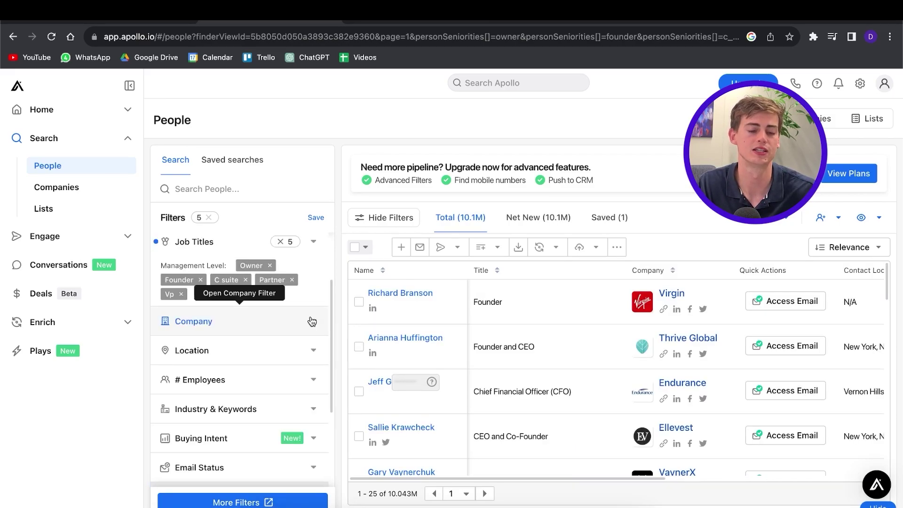
Limit the people search to companies in the predefined range of 1-10 employees.
left_click(312, 381)
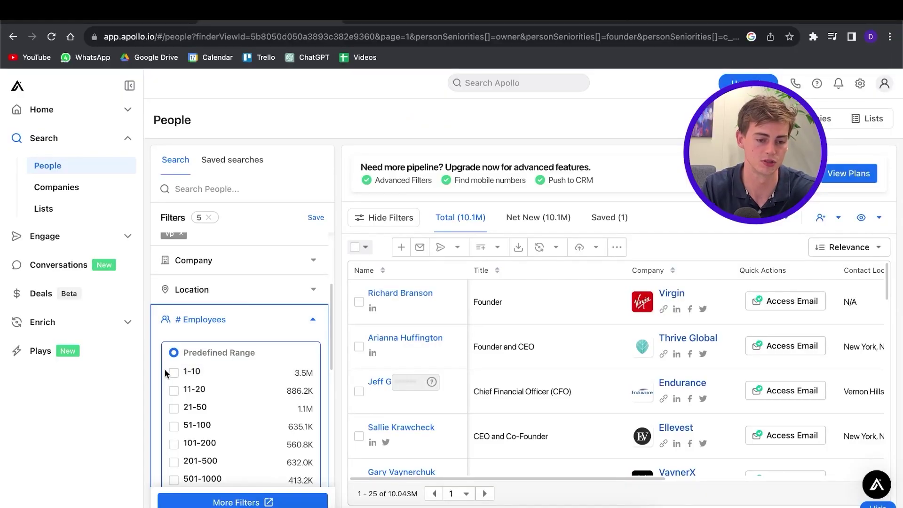
scroll(332, 335, "down", 1)
left_click(290, 337)
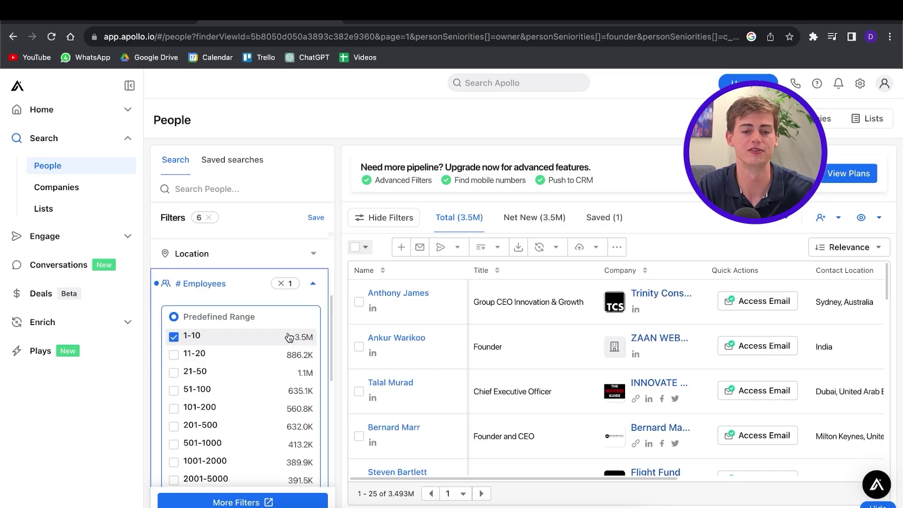
Restrict the contact location to the United States, United Kingdom and Australia.
left_click(299, 254)
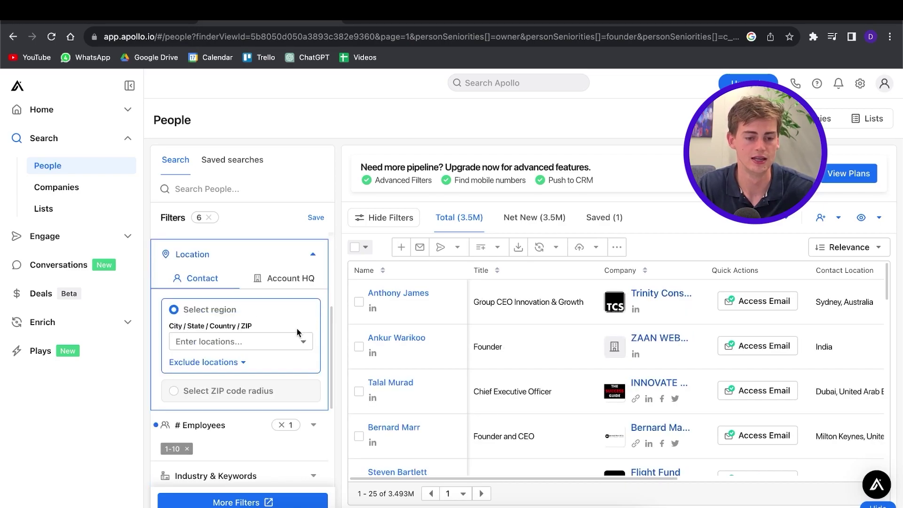
left_click(280, 340)
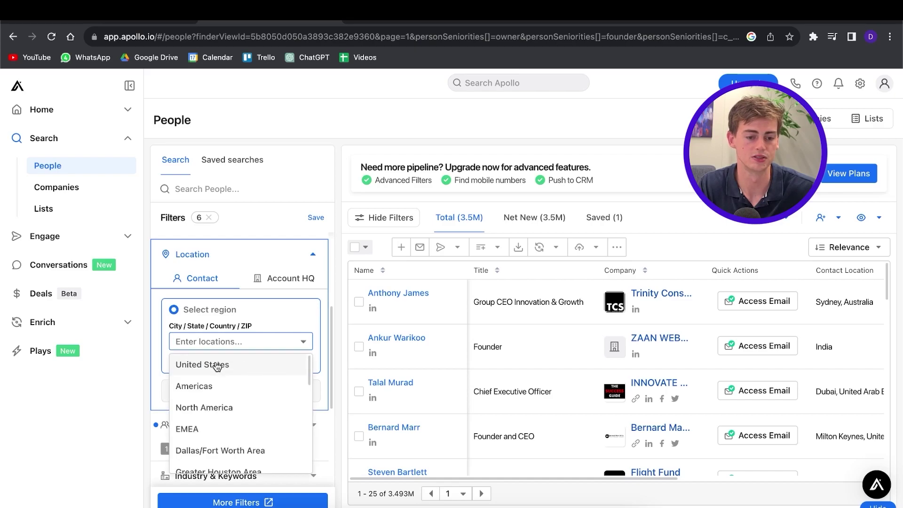
left_click(263, 363)
type("uni")
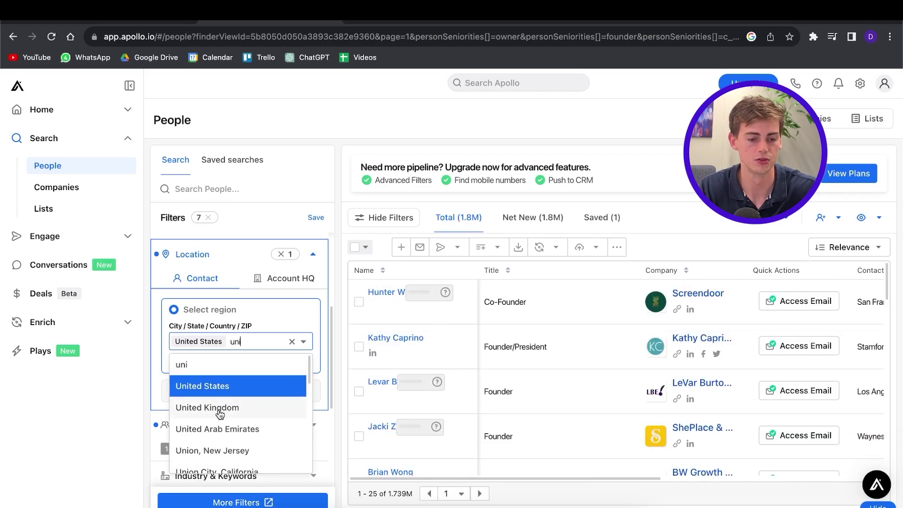
left_click(207, 407)
type("au")
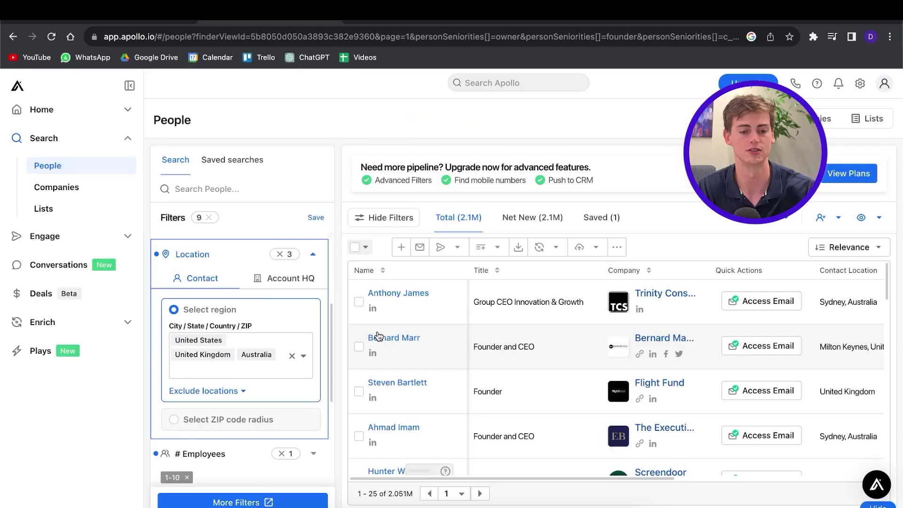
Browse the list of industries and narrow the people search to real estate.
scroll(241, 263, "down", 2)
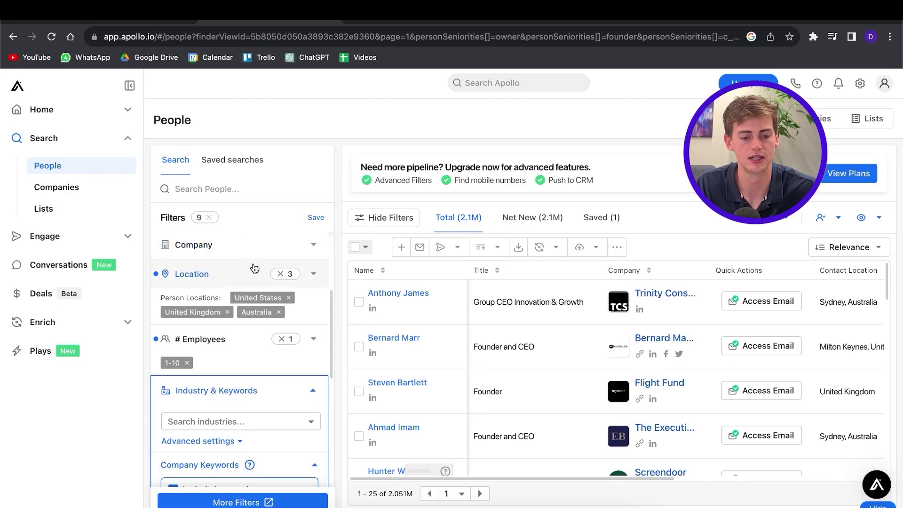
left_click(200, 406)
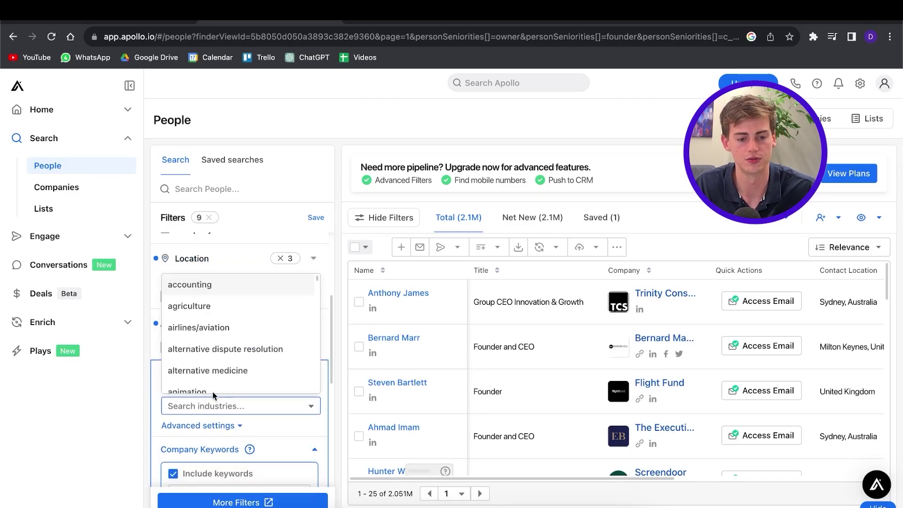
scroll(236, 359, "down", 15)
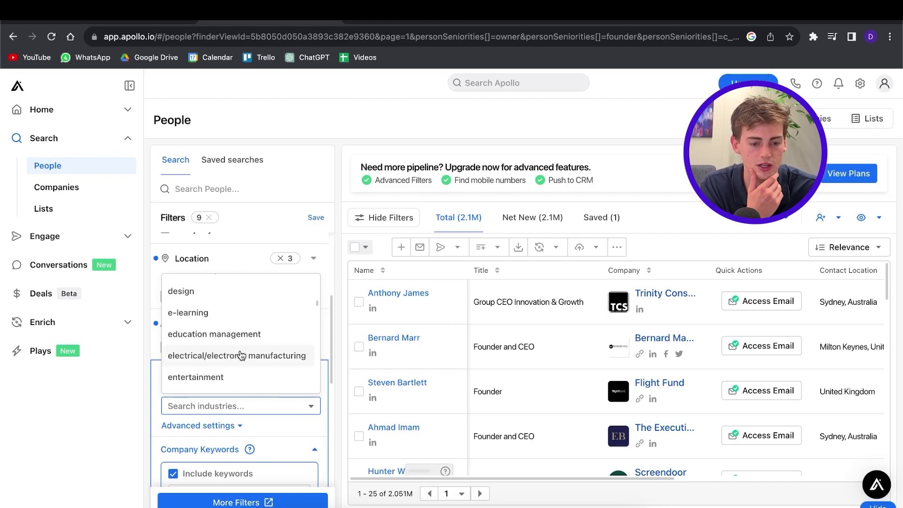
scroll(240, 355, "down", 20)
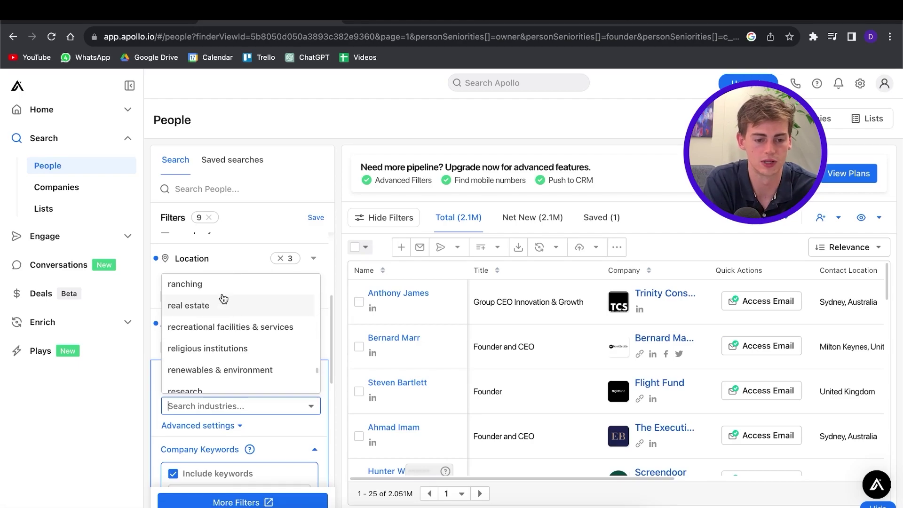
key("Return")
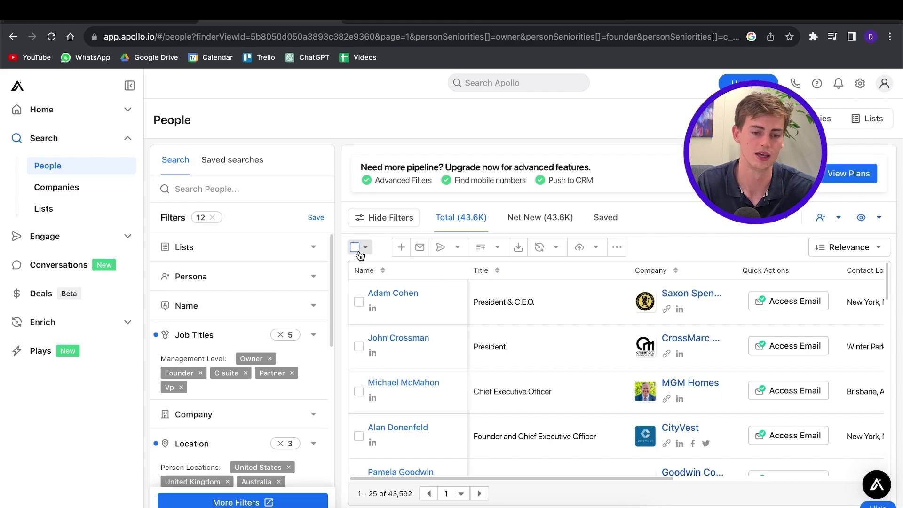
Select the first two people in the results and choose the existing Marketing agency leads sequence to add them to.
left_click(365, 248)
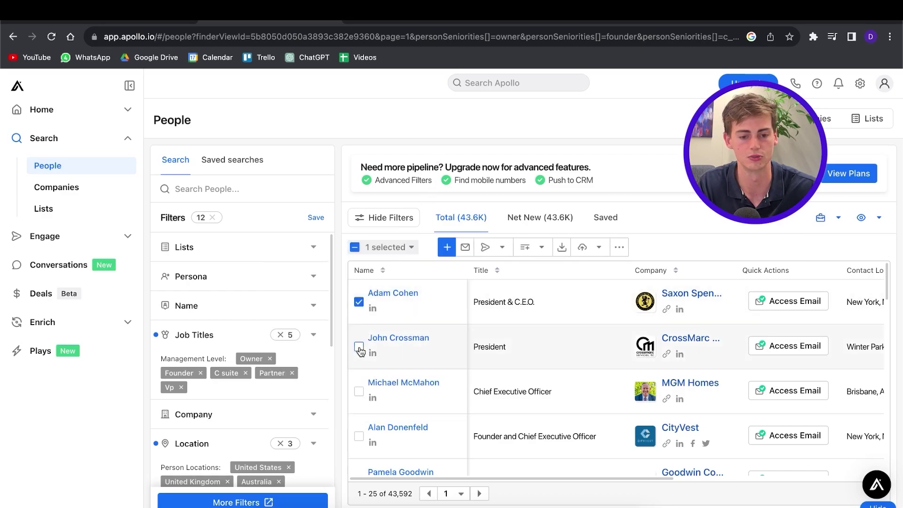
left_click(486, 256)
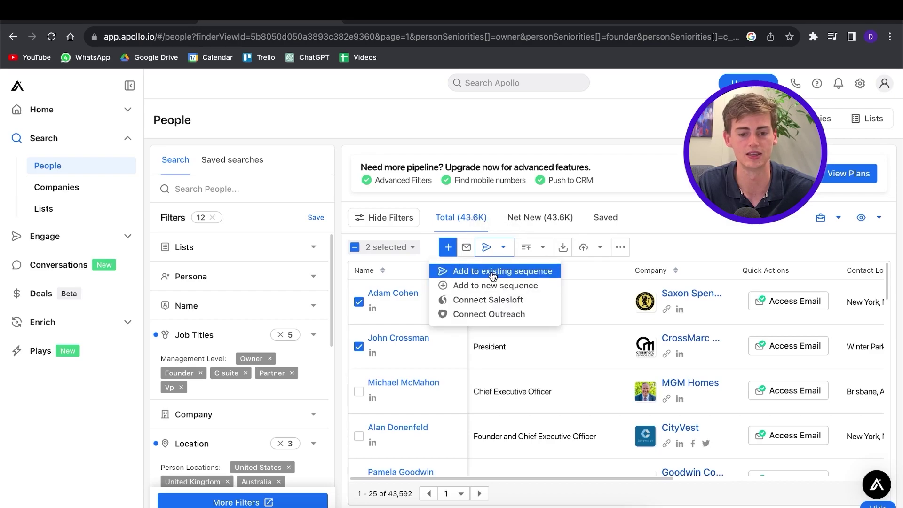
left_click(492, 287)
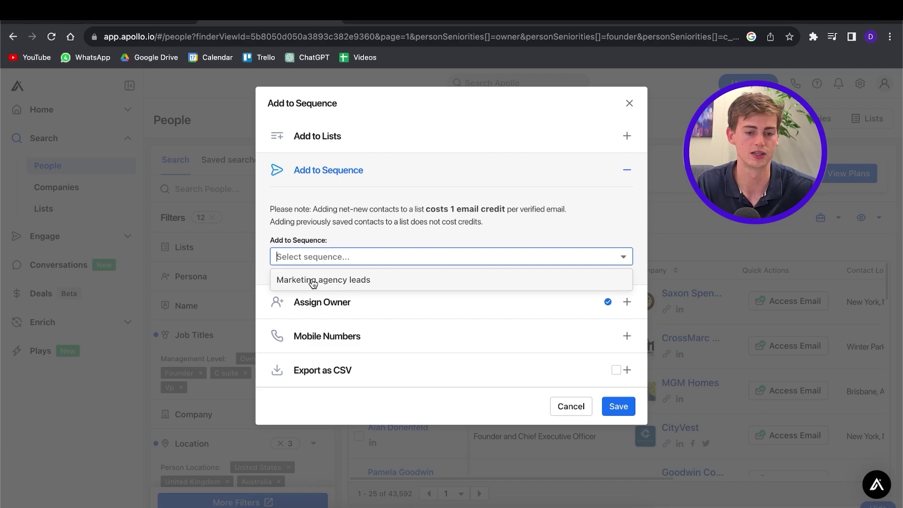
left_click(312, 281)
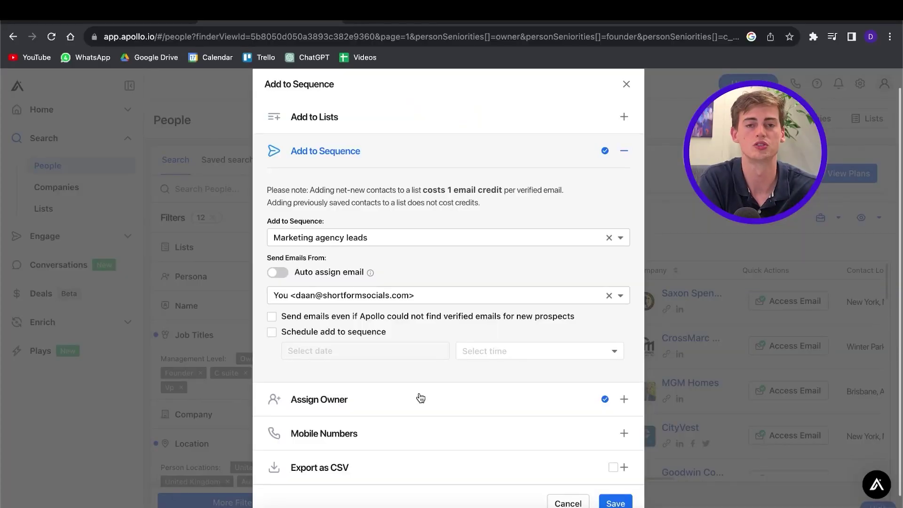
Open the Control center and examine the week-to-date and last-week statistics for delivered emails.
scroll(521, 411, "down", 1)
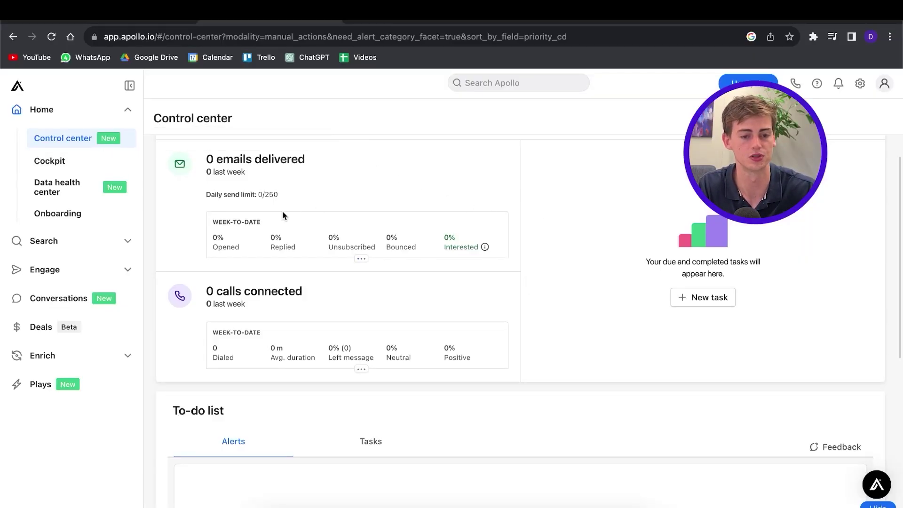
mouse_move(310, 218)
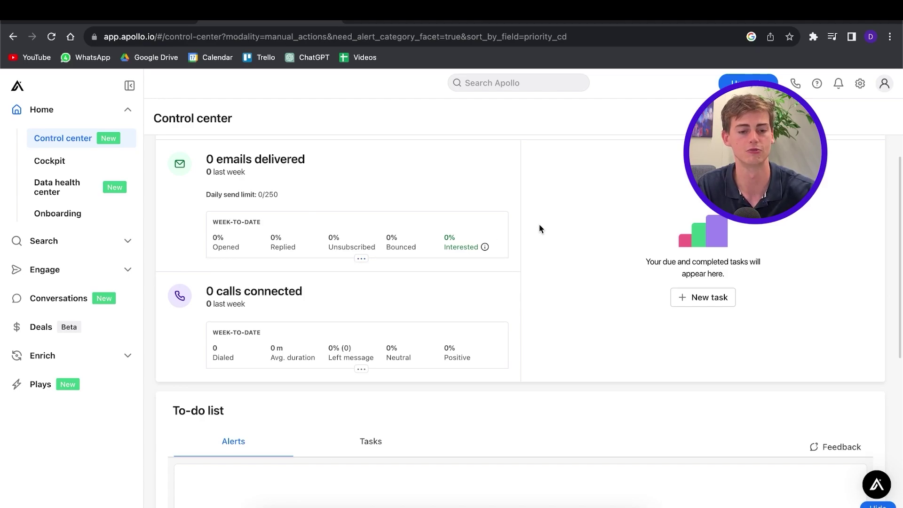
mouse_move(490, 253)
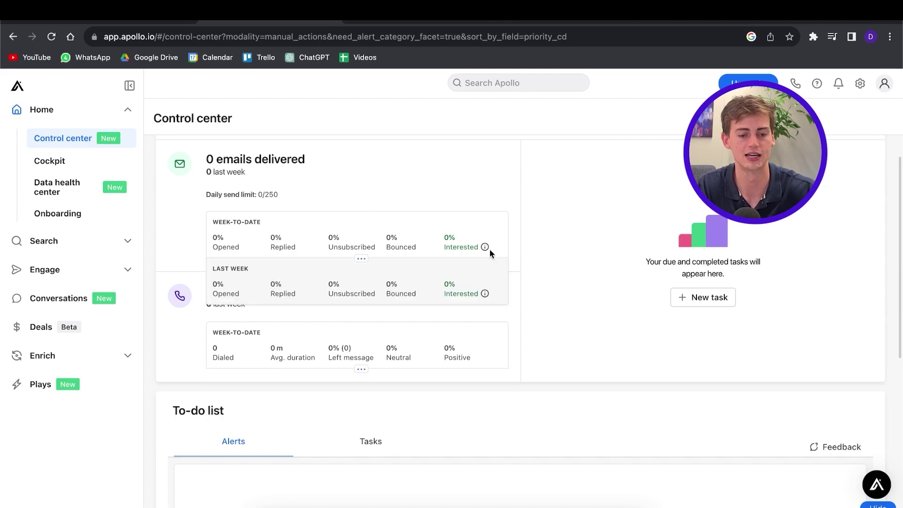